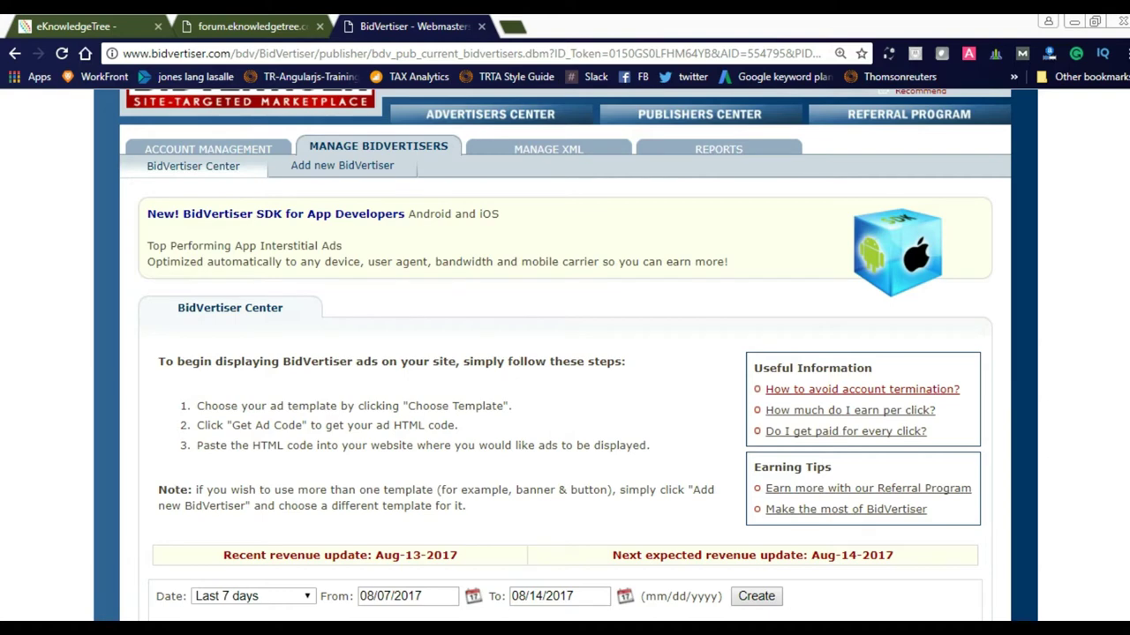
- Switch to the Advertisers Center to show the Manage Ads control panel
scroll(565, 351, up, 1)
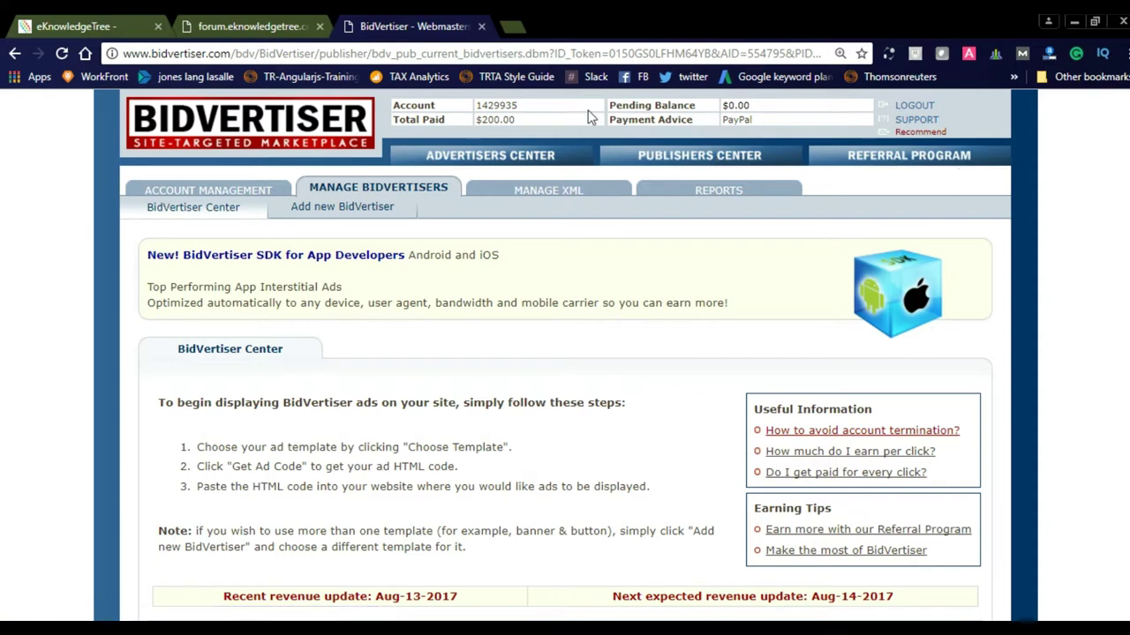
click(461, 165)
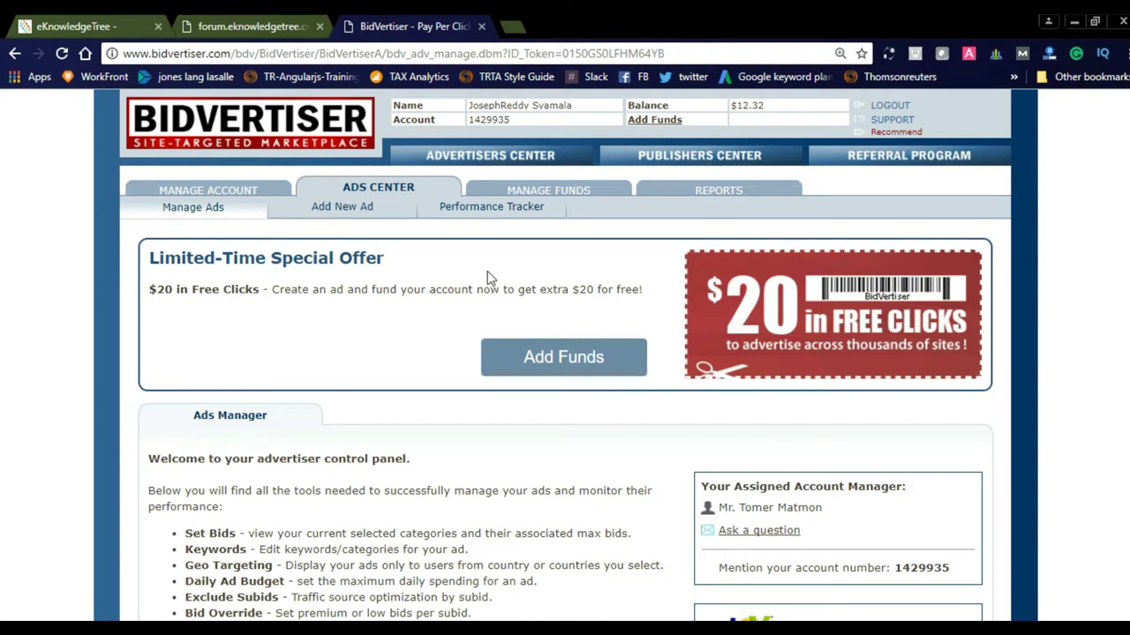
- Open Add New Ad and review the Native, Pop-Under, 0-Click, Image and eBay ad types
click(333, 210)
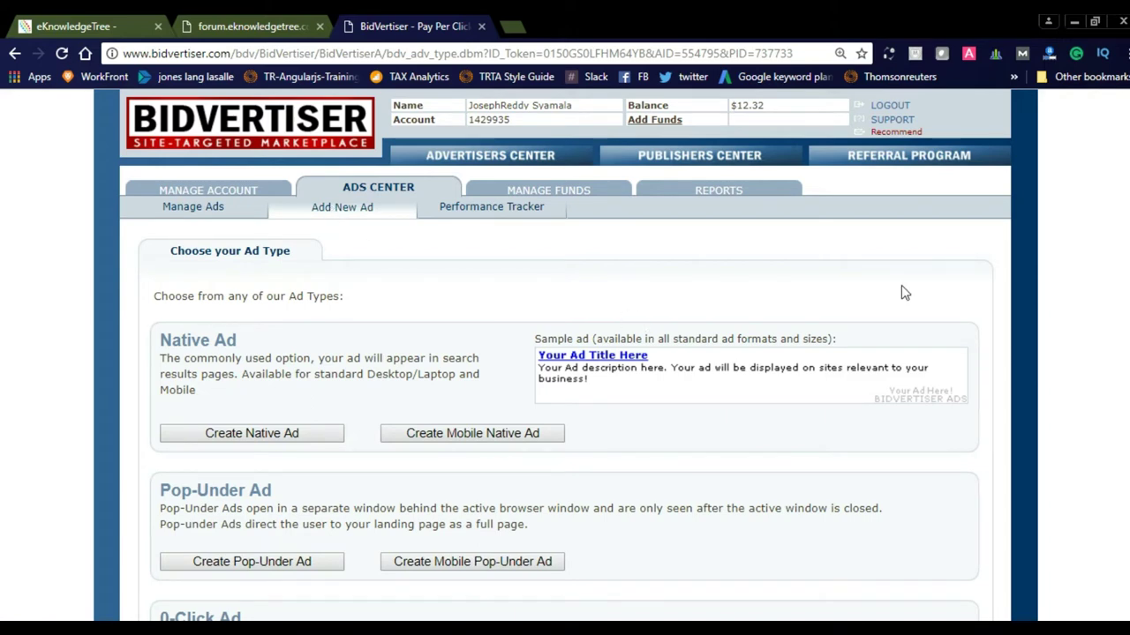
scroll(864, 477, down, 3)
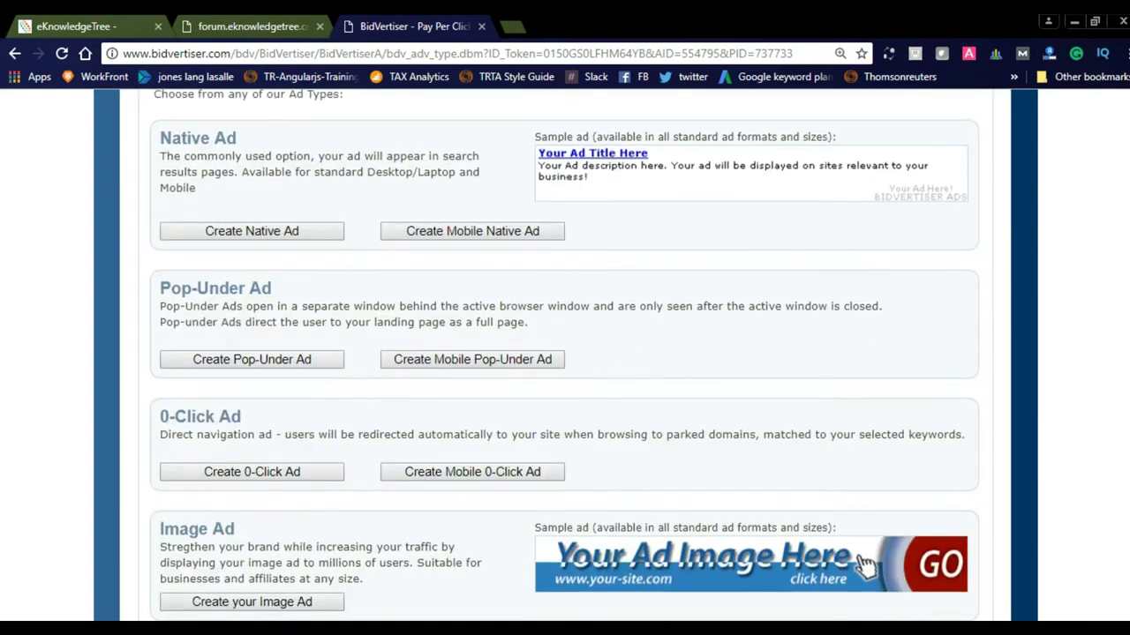
scroll(865, 477, down, 1)
scroll(865, 423, down, 2)
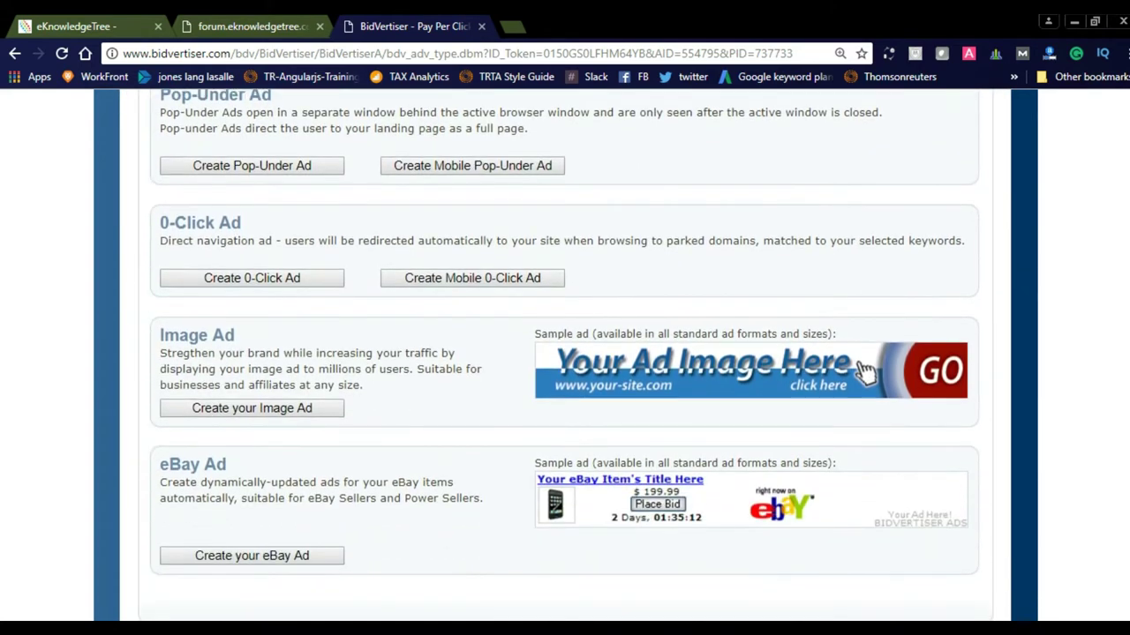
scroll(865, 378, up, 5)
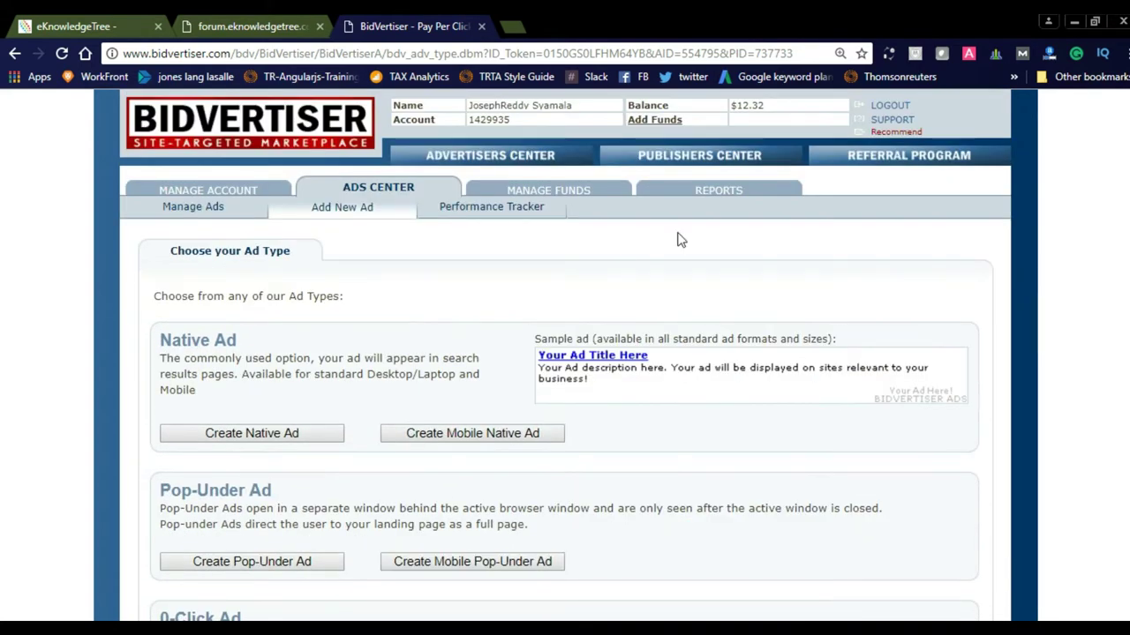
- Choose Create Native Ad and browse the content category list
click(244, 436)
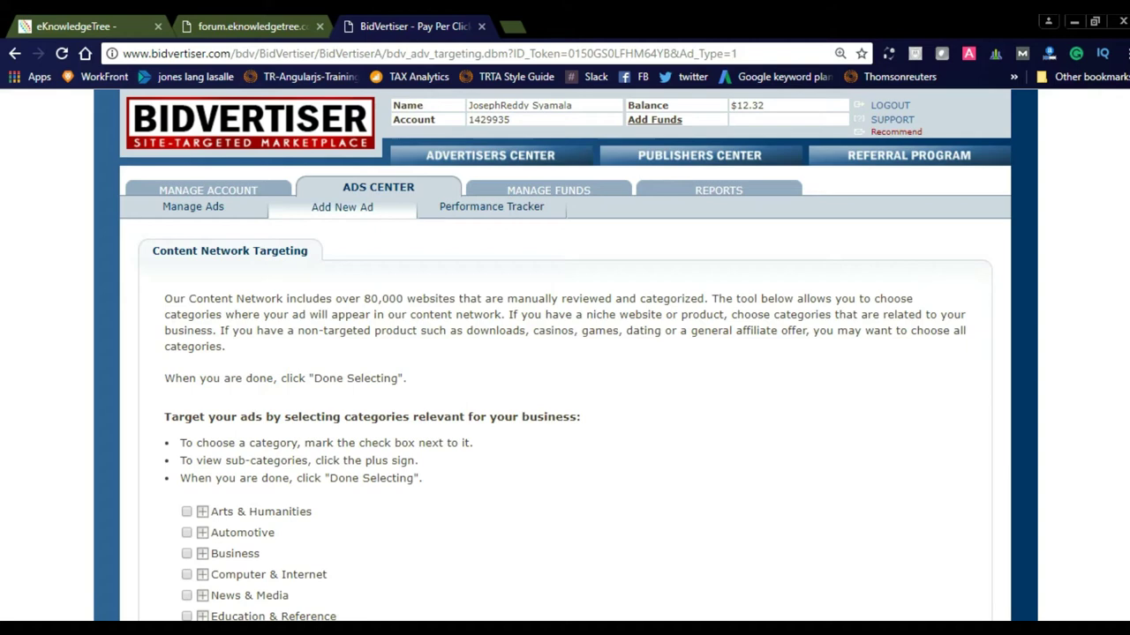
scroll(565, 353, down, 1)
scroll(565, 353, down, 1)
scroll(565, 353, down, 1)
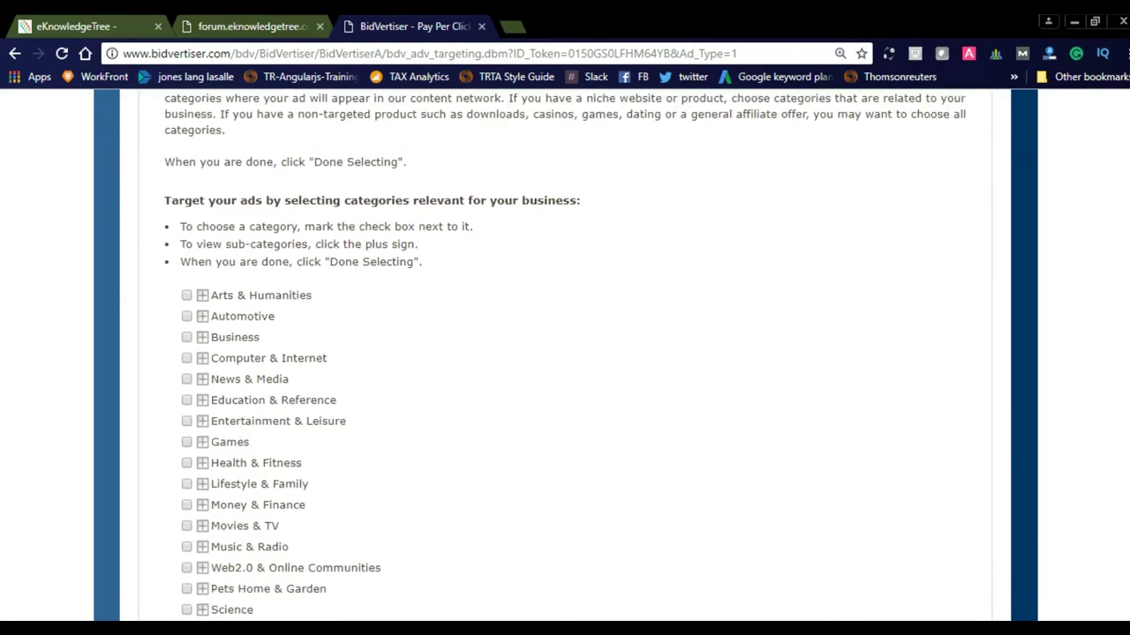
scroll(565, 353, down, 1)
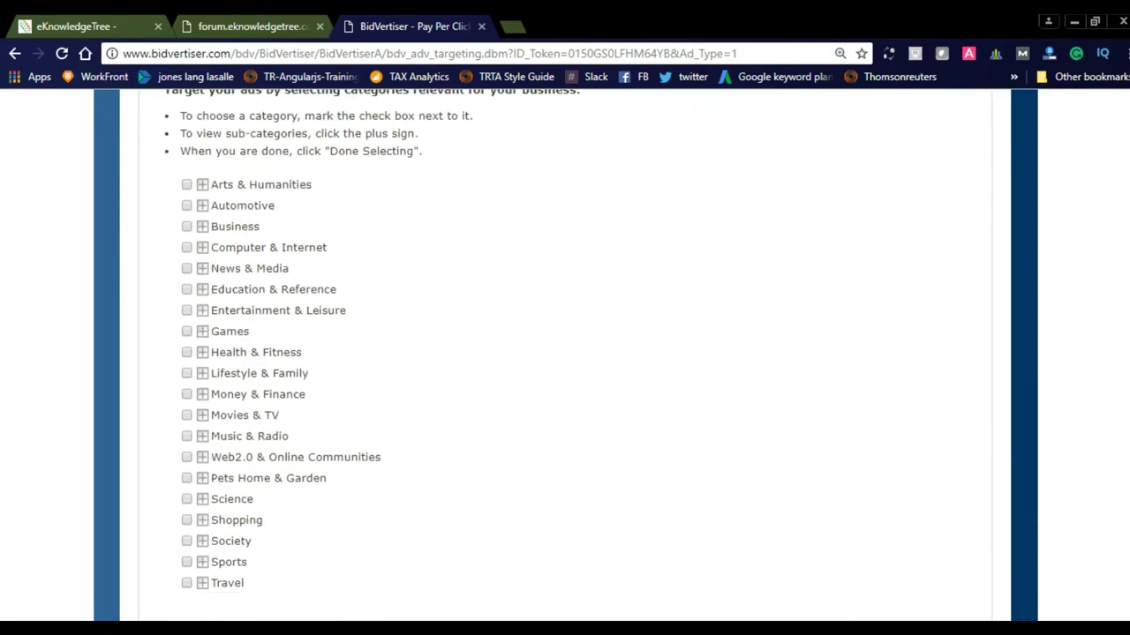
scroll(437, 353, down, 1)
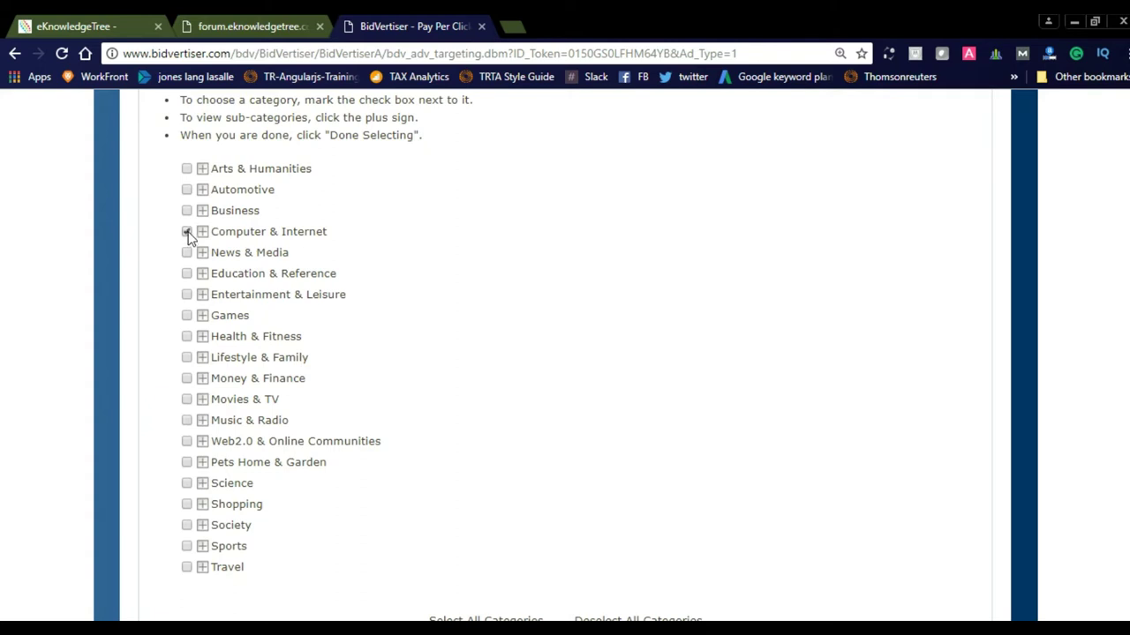
- Select the Computer & Internet and Money & Finance categories and confirm them
click(187, 232)
click(186, 378)
scroll(744, 379, down, 2)
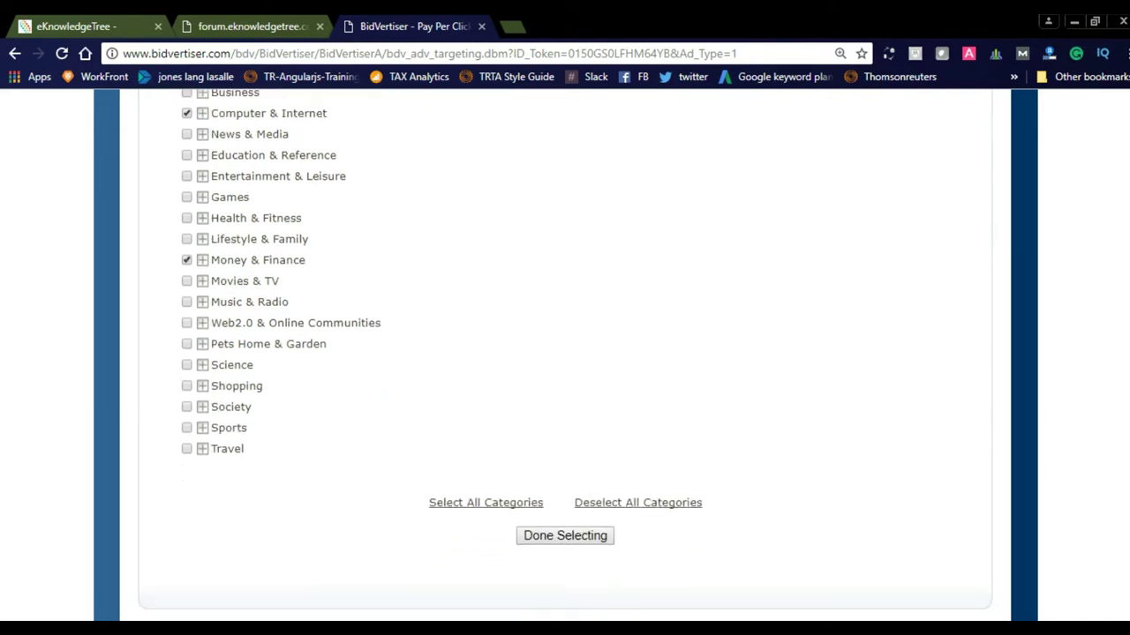
click(560, 535)
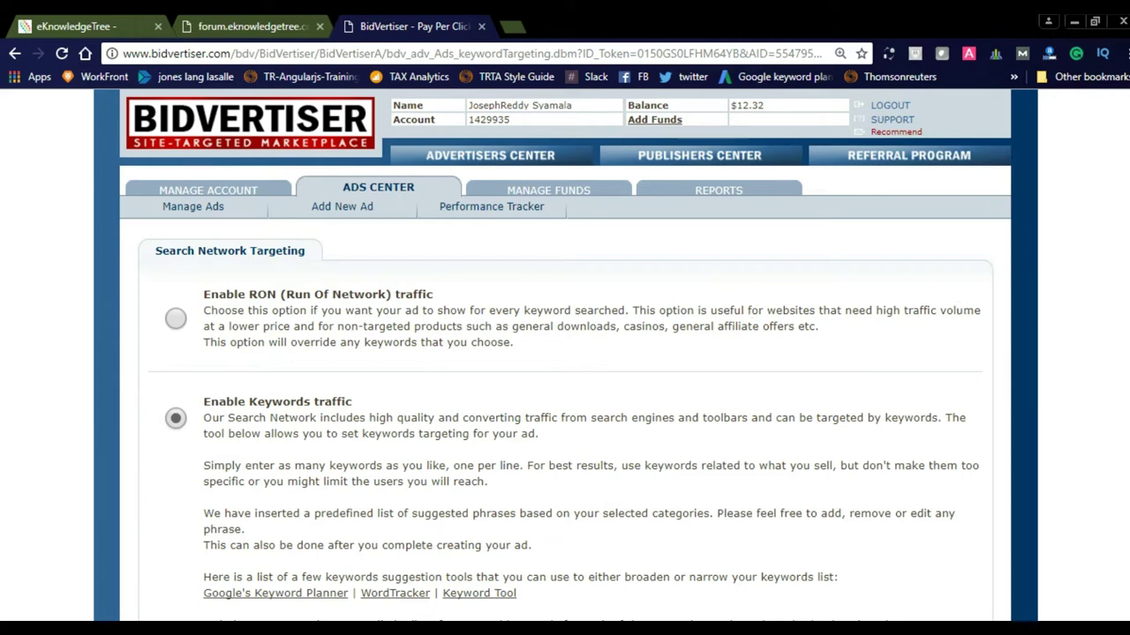
- Review the suggested Internet and Finance keywords in the Search Network Targeting keywords list
scroll(564, 353, down, 1)
scroll(565, 353, down, 1)
scroll(564, 353, down, 2)
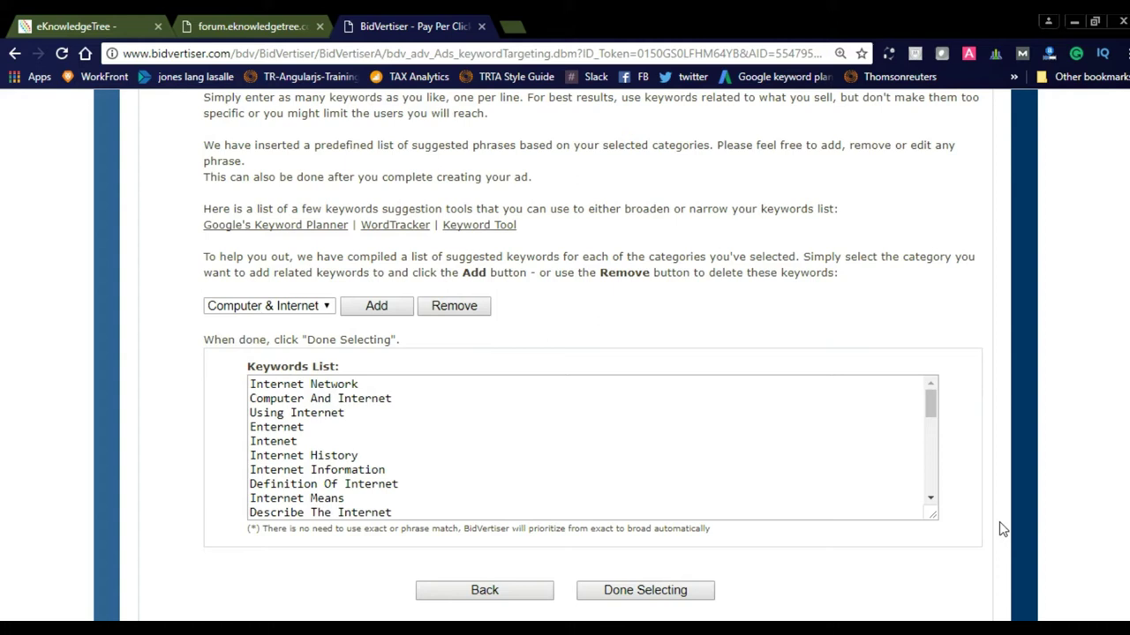
drag(929, 406, 936, 494)
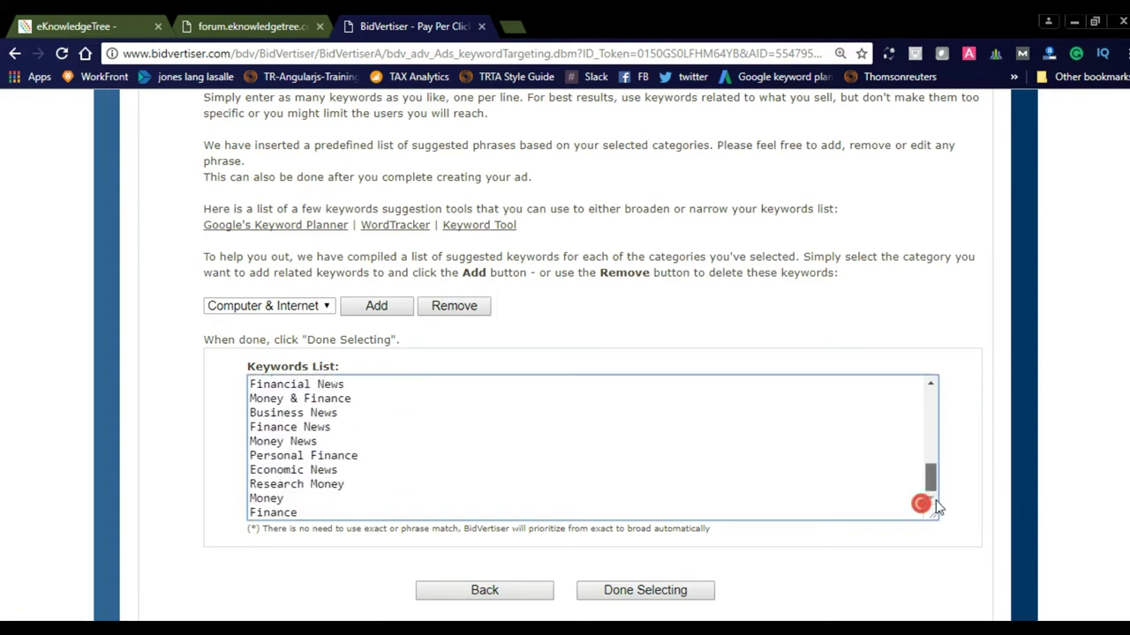
drag(937, 442, 942, 344)
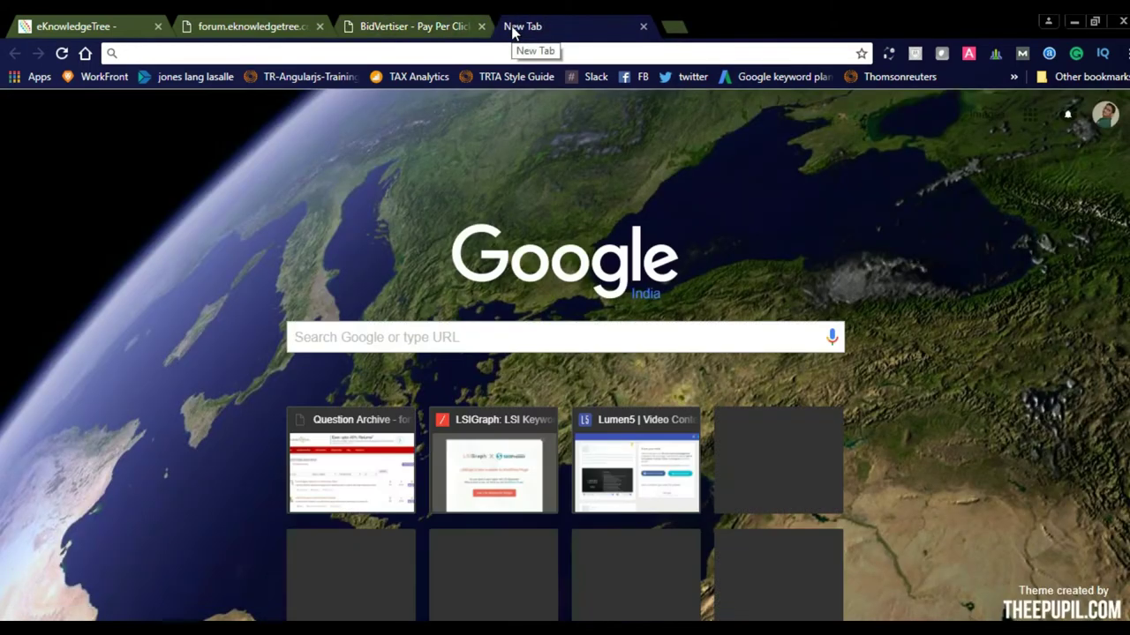
- Load lsigraph.com in a new Chrome tab, replacing the mistyped 'fsigrapg' address
text(fsi)
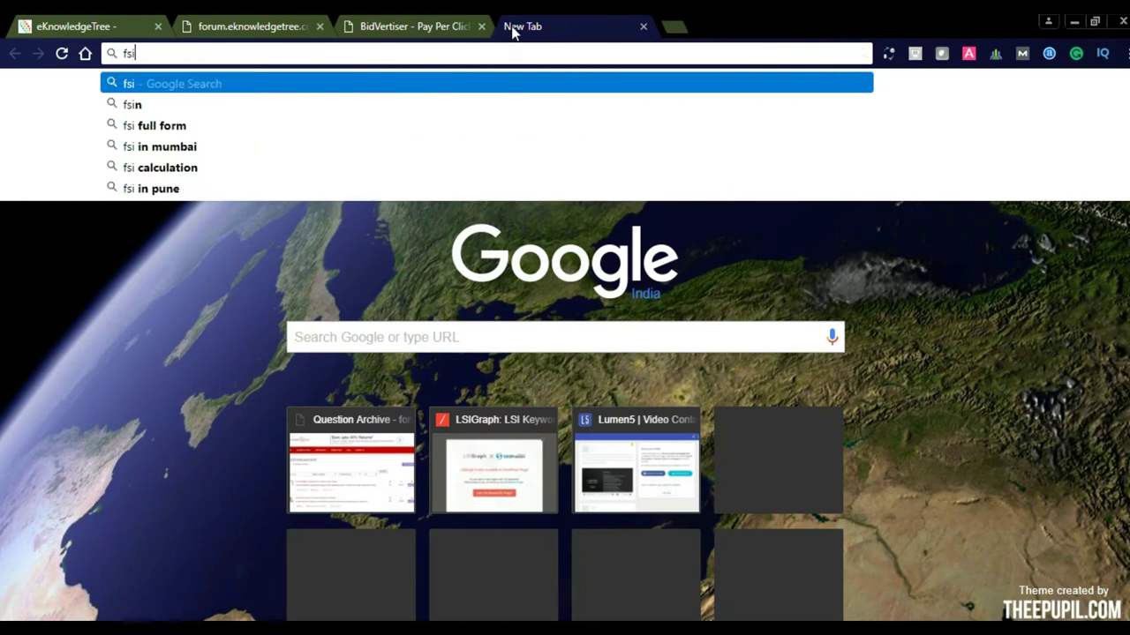
text(g)
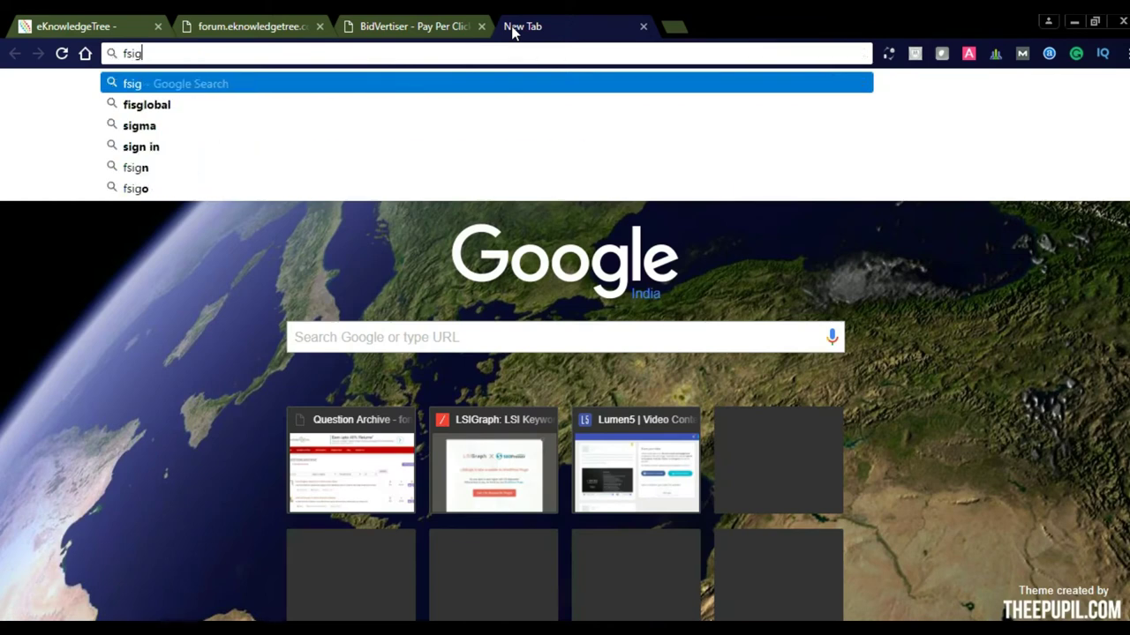
text(rap)
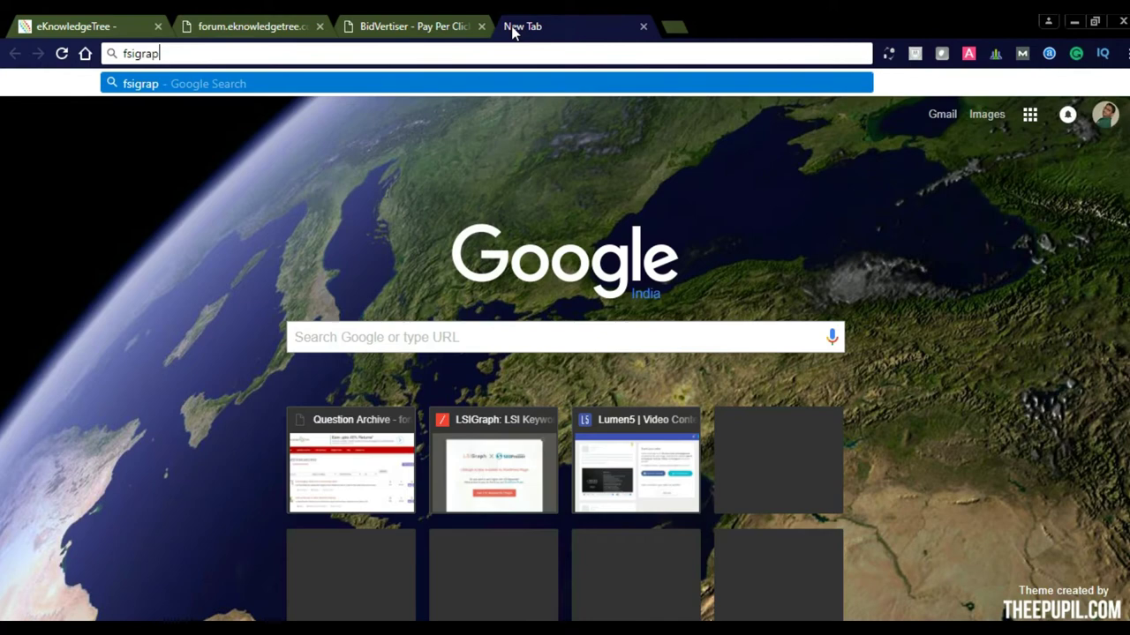
text(g)
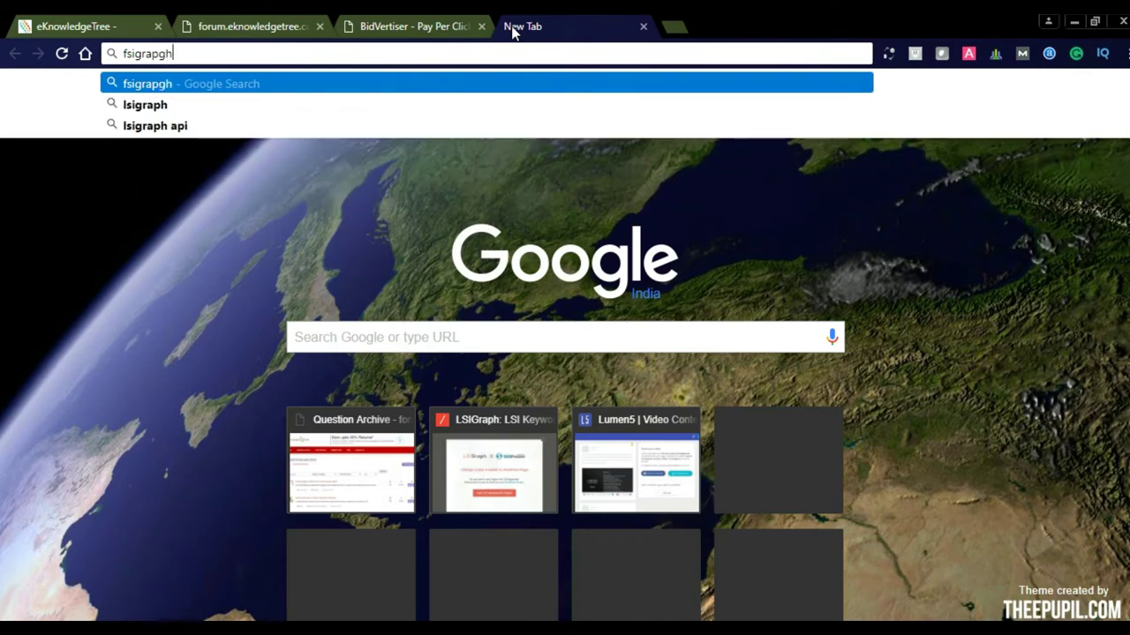
key(ctrl+a)
key(BackSpace)
text(l)
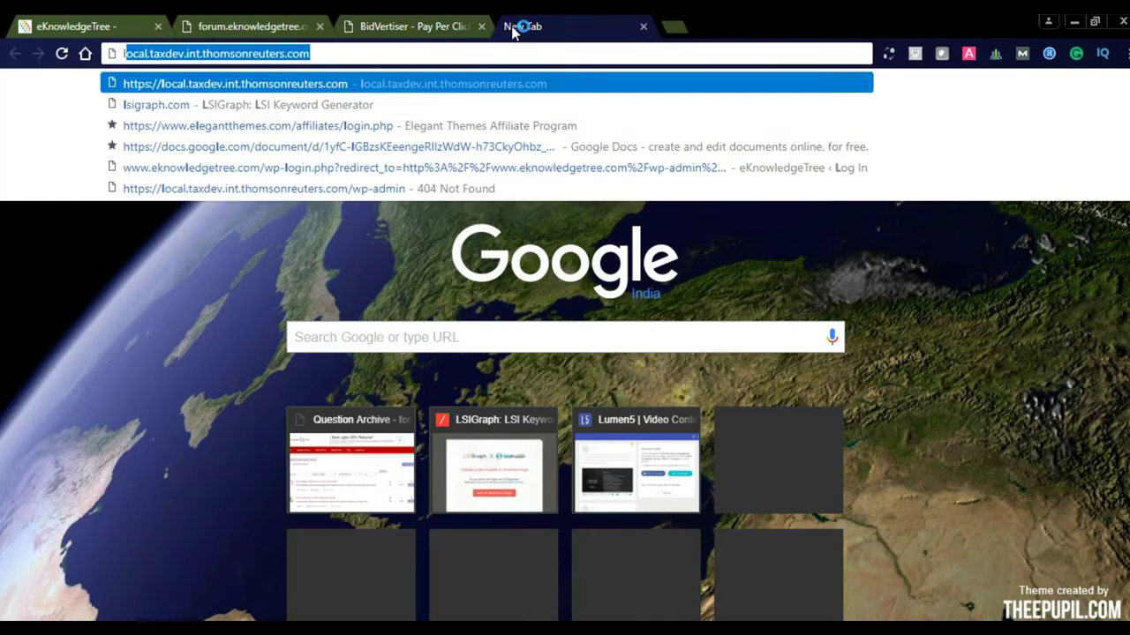
text(sigraph)
key(Return)
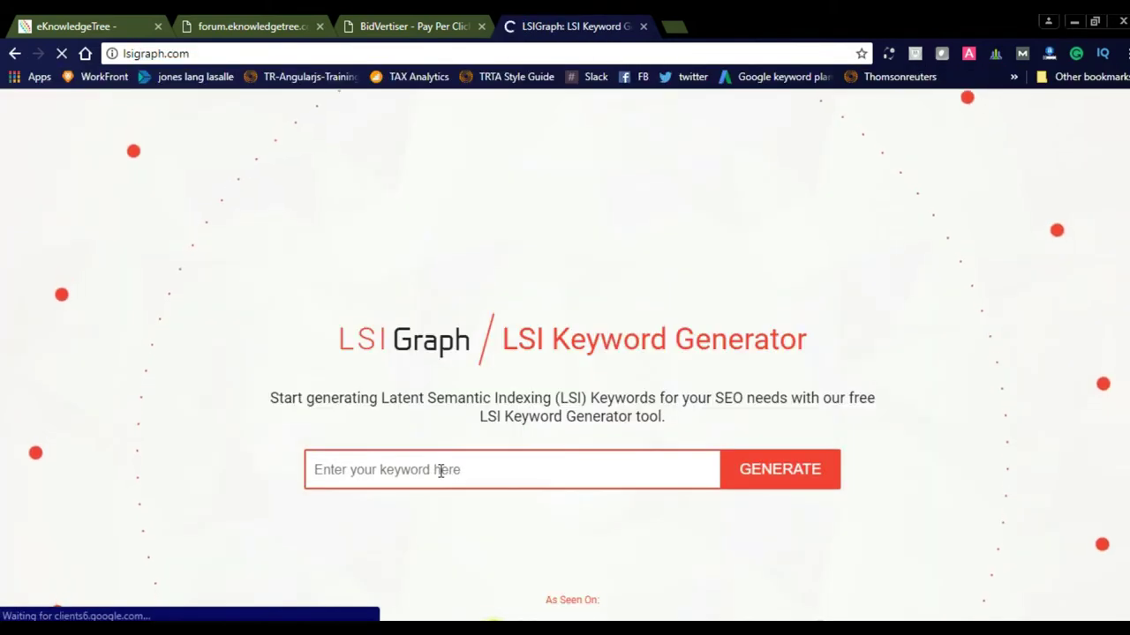
- Submit 'computer and internet' to LSIGraph's keyword generator
click(383, 26)
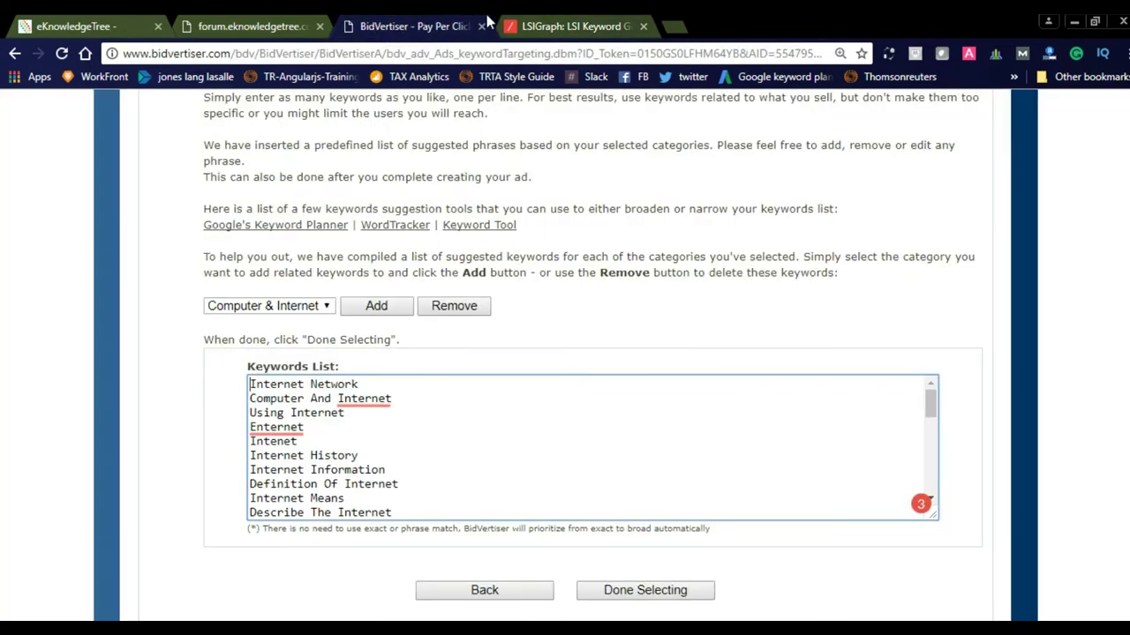
click(565, 22)
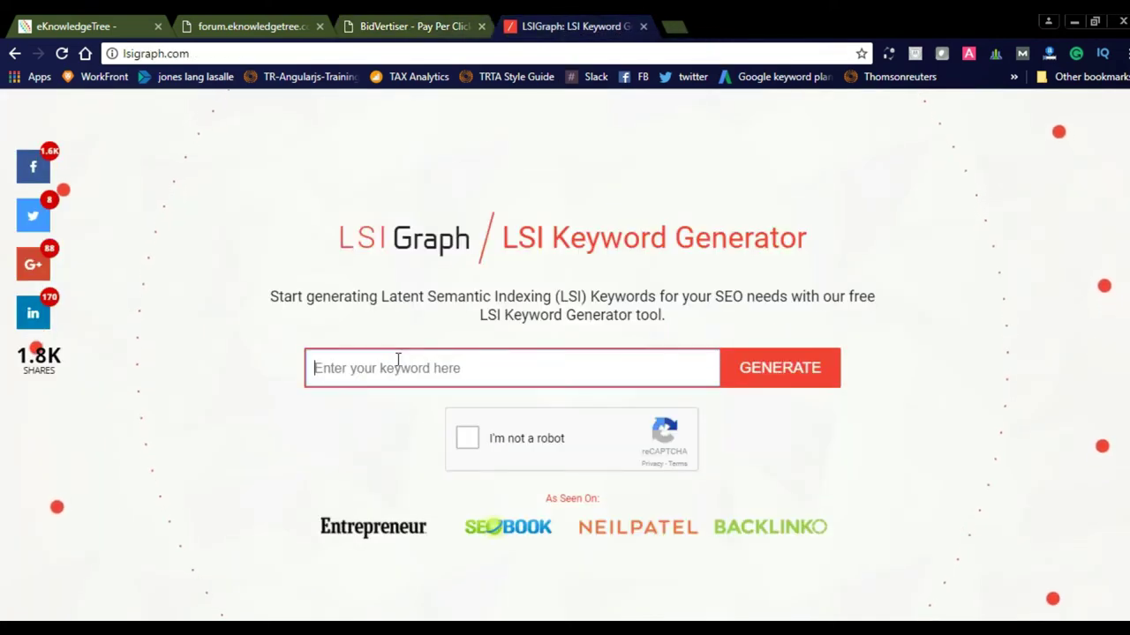
text(compute)
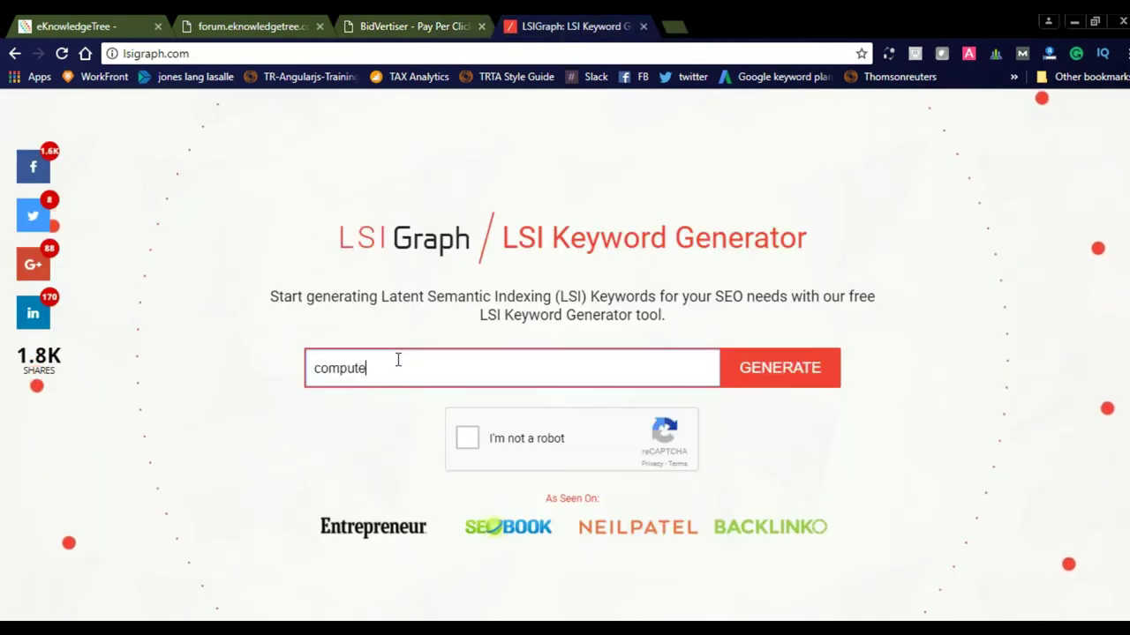
text(r and in)
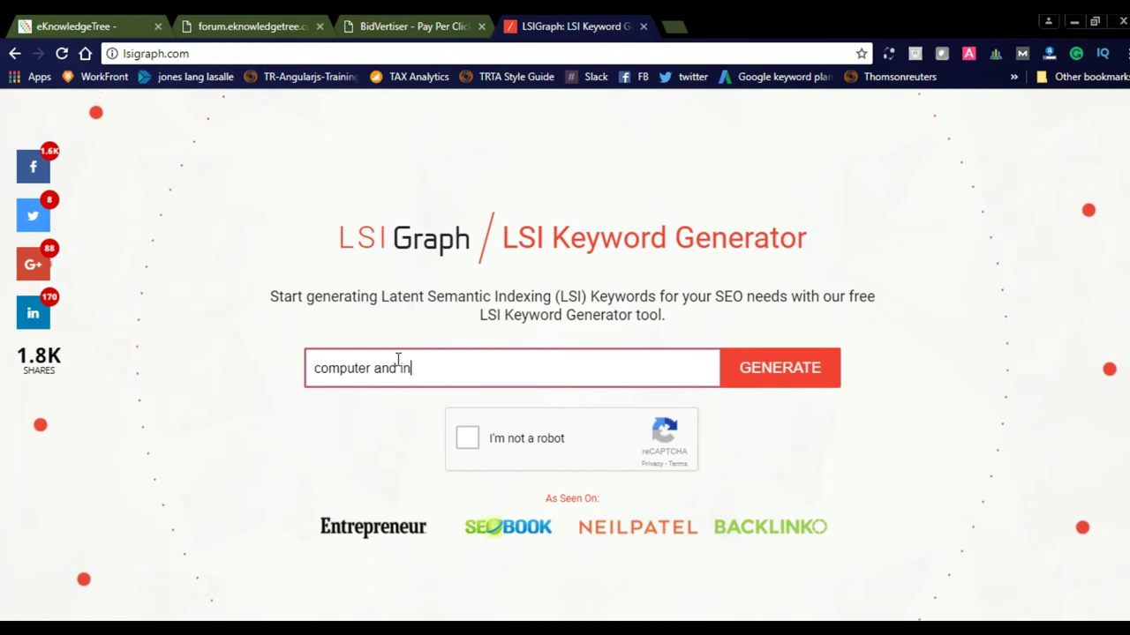
text(ternet)
key(Return)
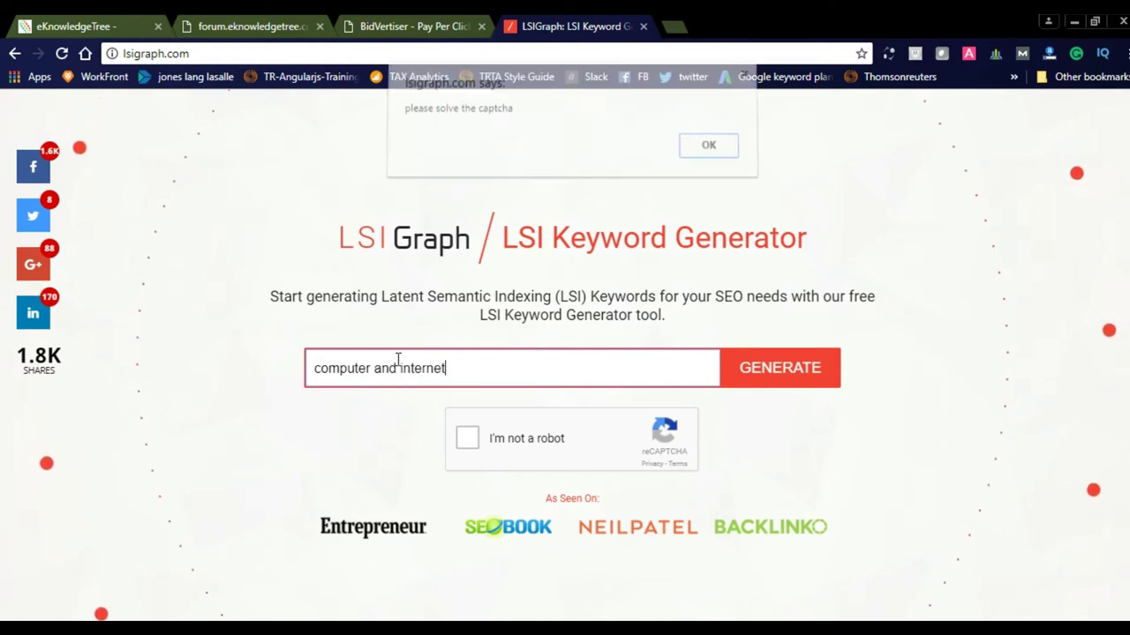
- Pass the captcha and generate the LSI keyword list, scrolling through the results
click(708, 149)
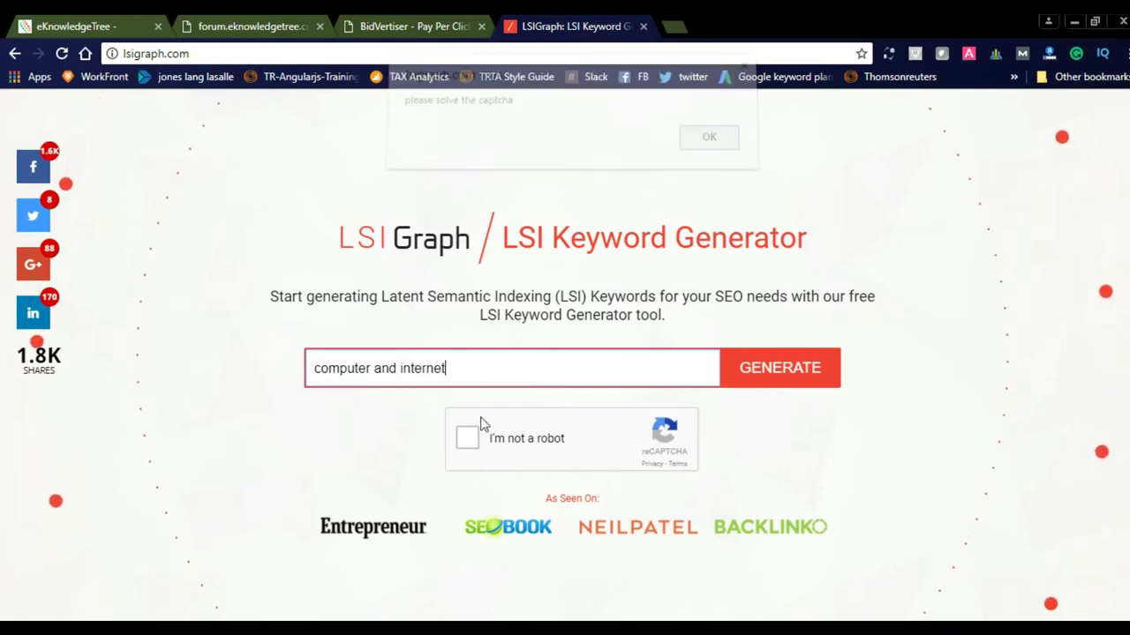
click(468, 446)
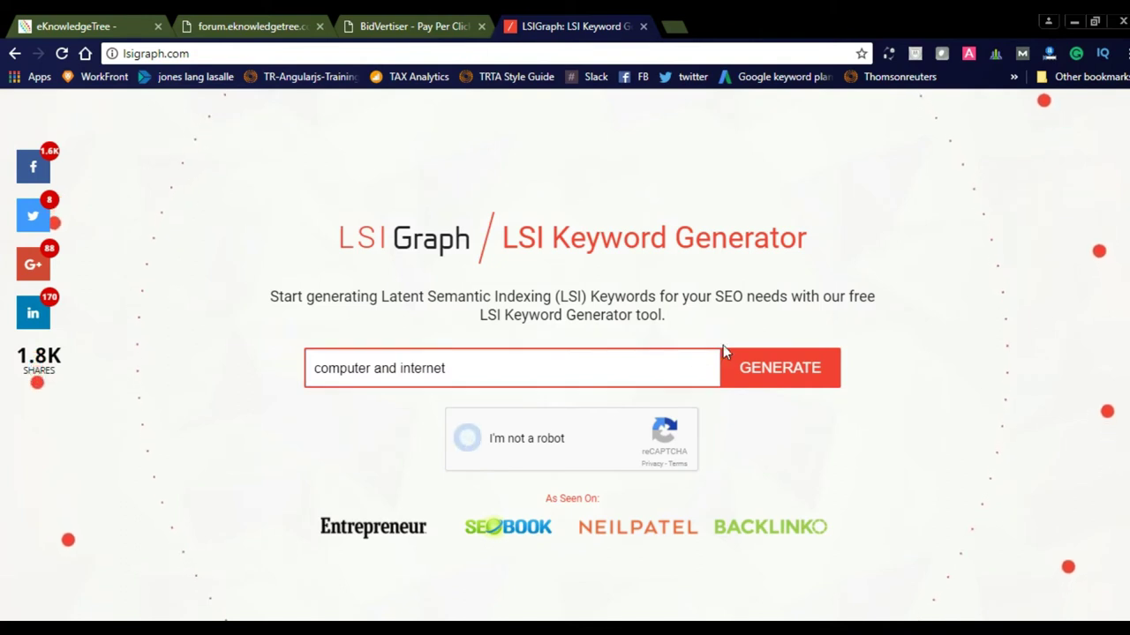
click(773, 371)
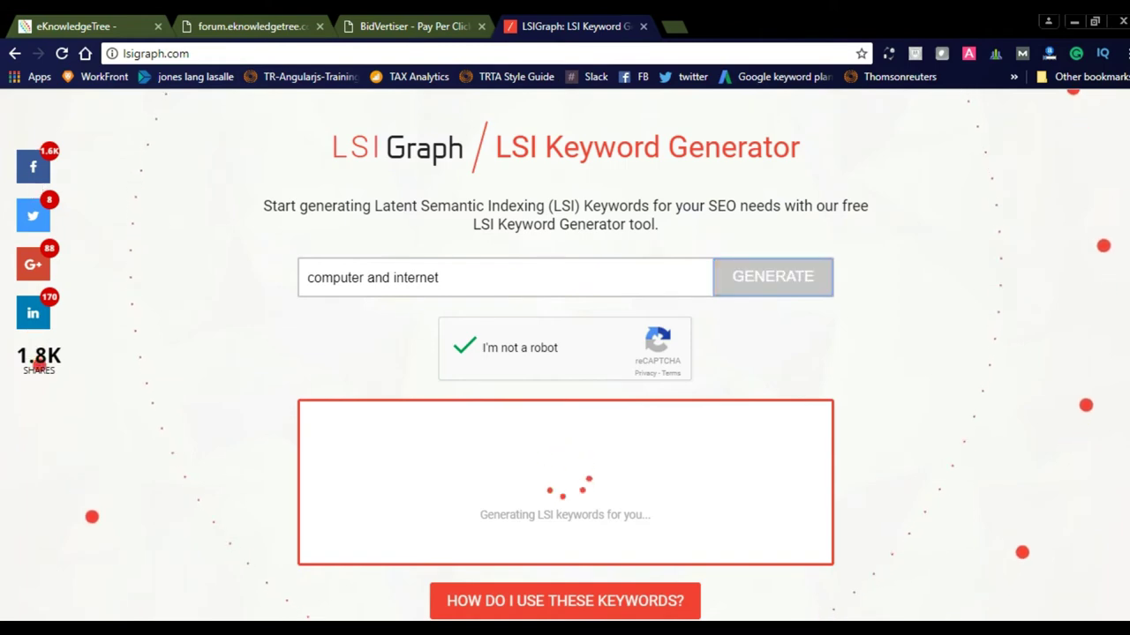
scroll(679, 210, down, 2)
scroll(679, 210, down, 1)
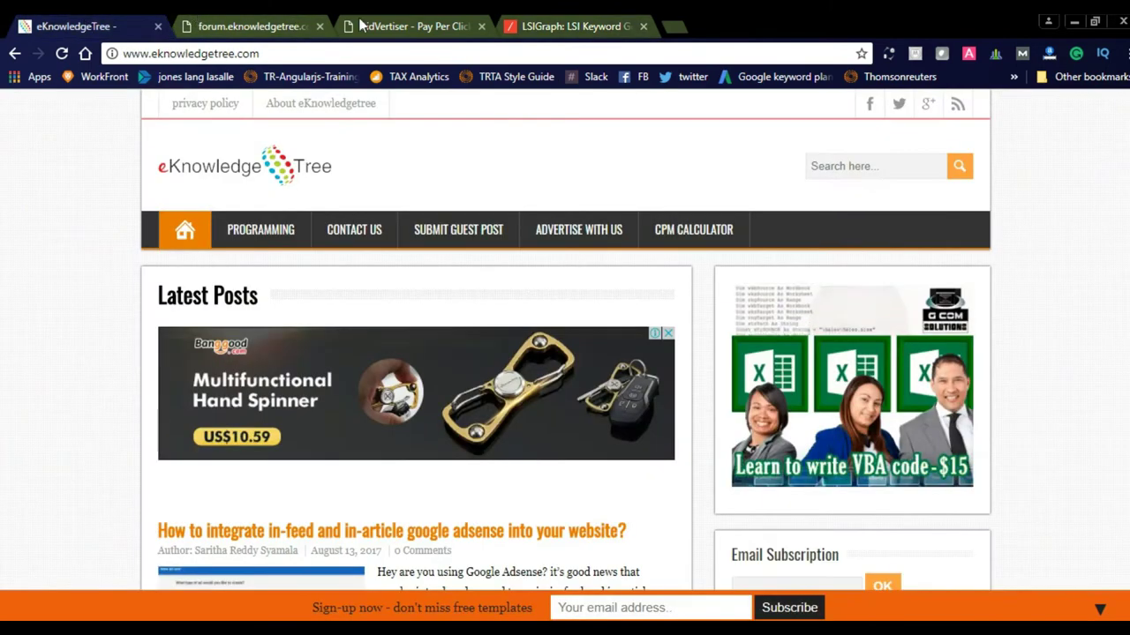
- Paste the LSIGraph keywords over BidVertiser's keyword list and continue to Geo Targeting
click(403, 27)
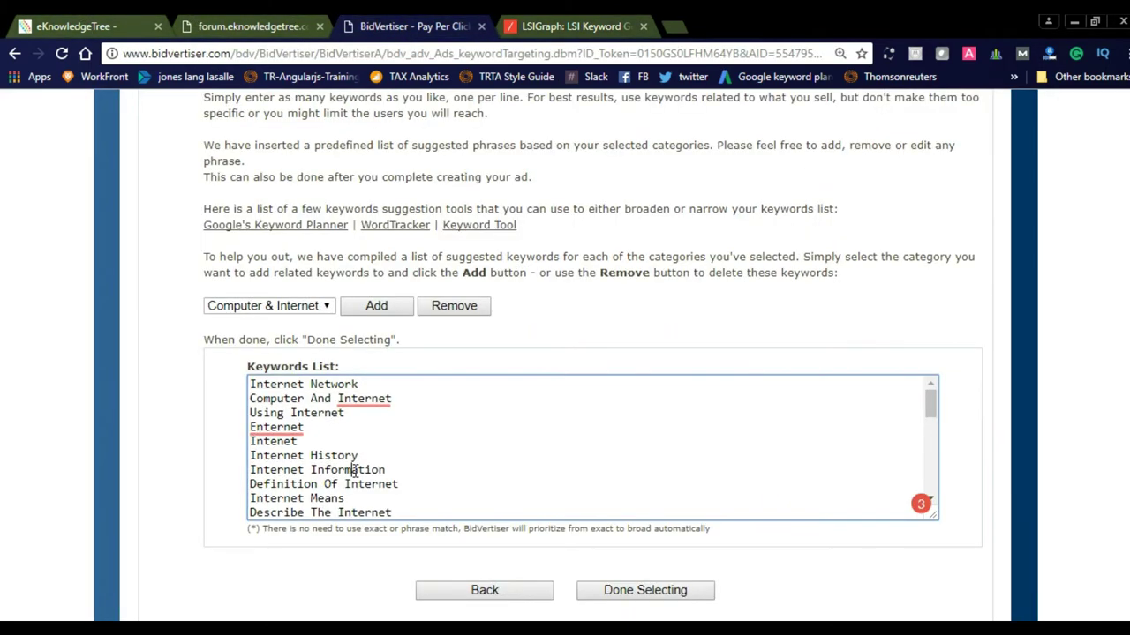
key(ctrl+a)
key(ctrl+v)
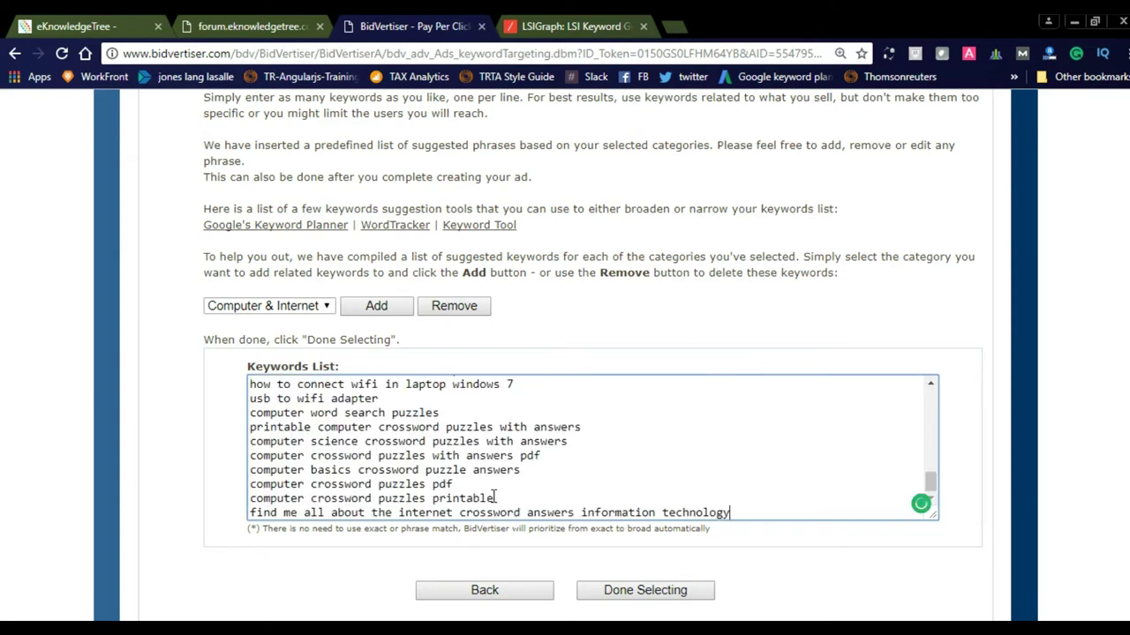
click(642, 590)
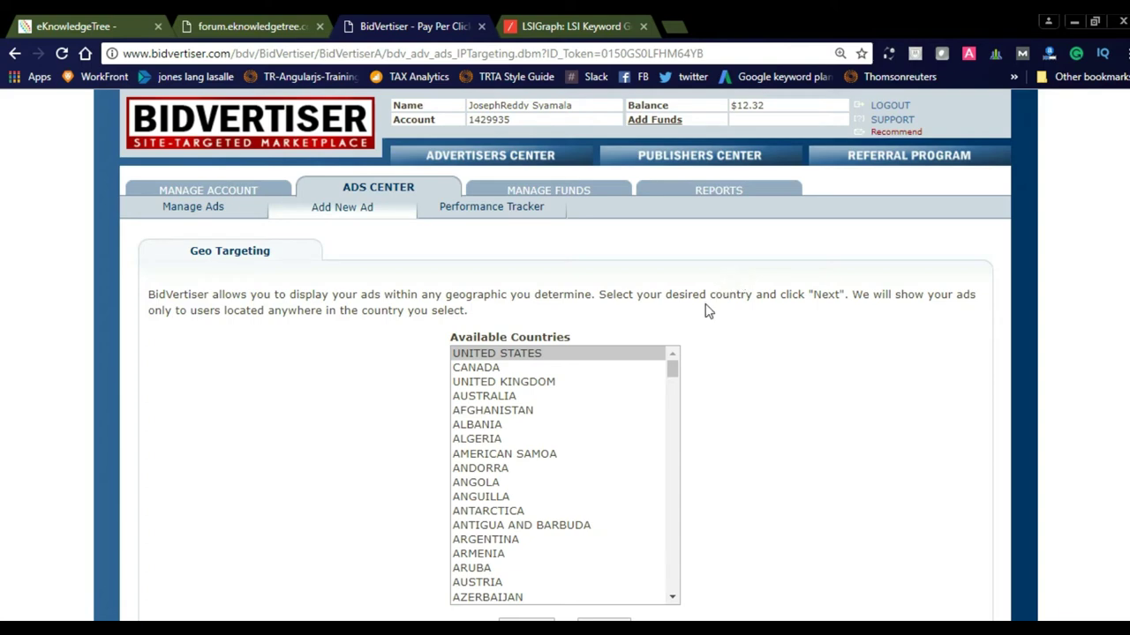
- Select INDIA in Available Countries and continue to the Set Bids page
mouse_move(675, 374)
mouse_down()
mouse_move(676, 410)
mouse_move(673, 388)
mouse_up()
click(526, 374)
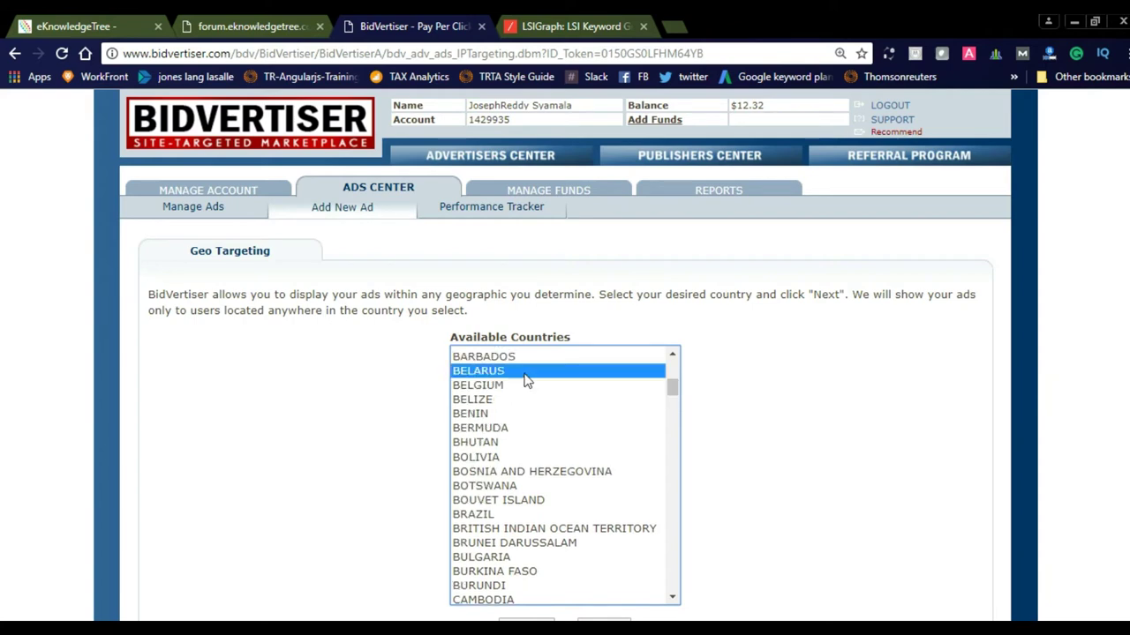
key(i)
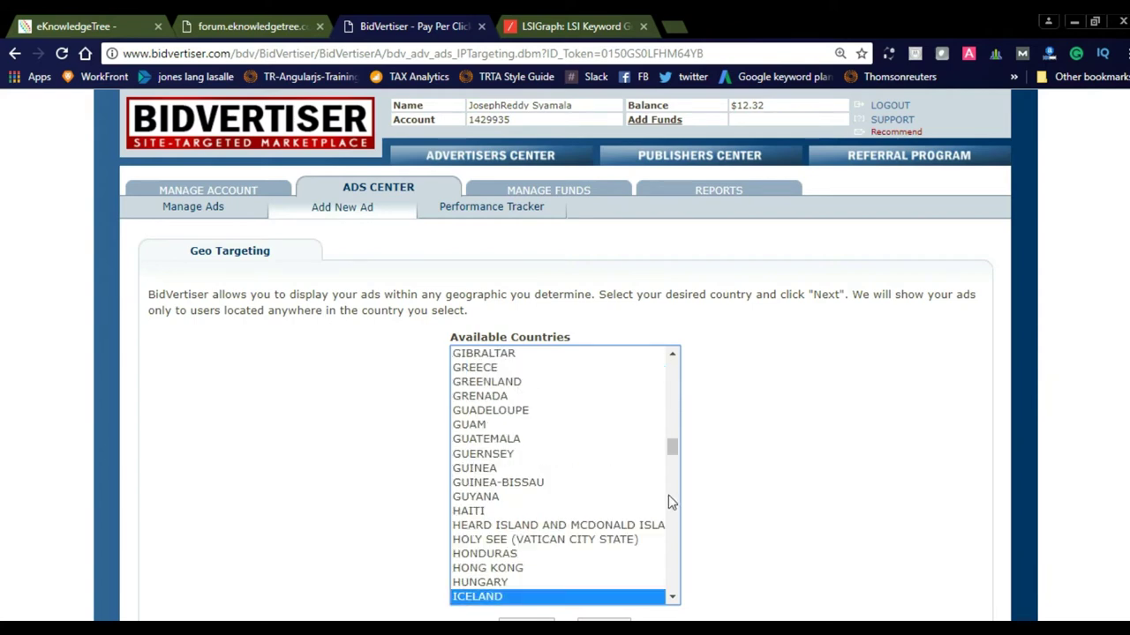
click(672, 596)
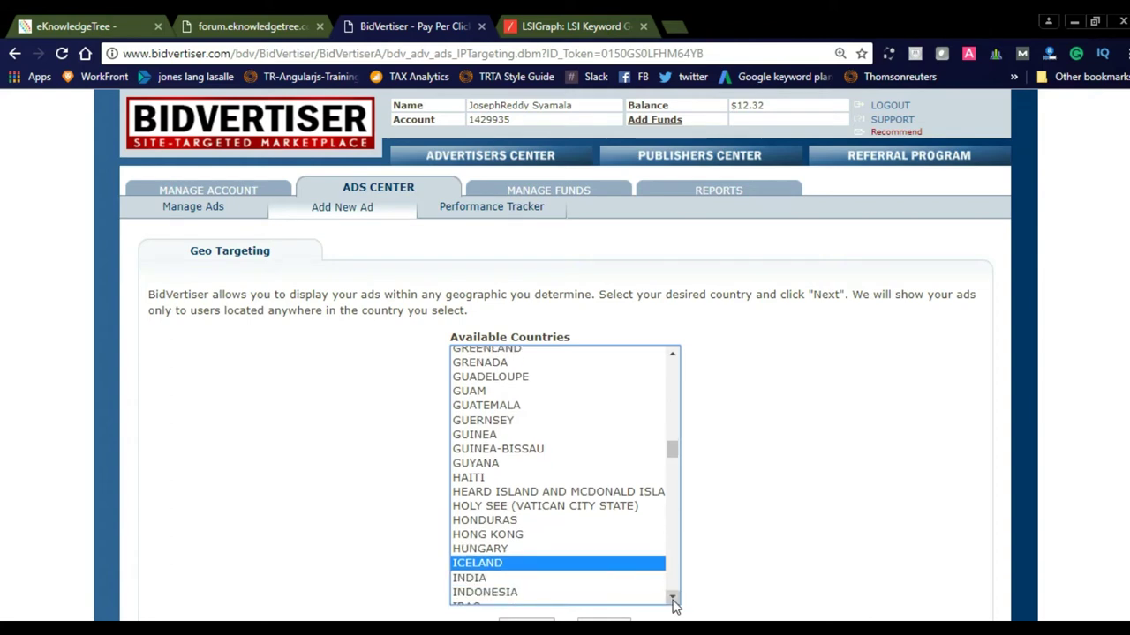
click(508, 579)
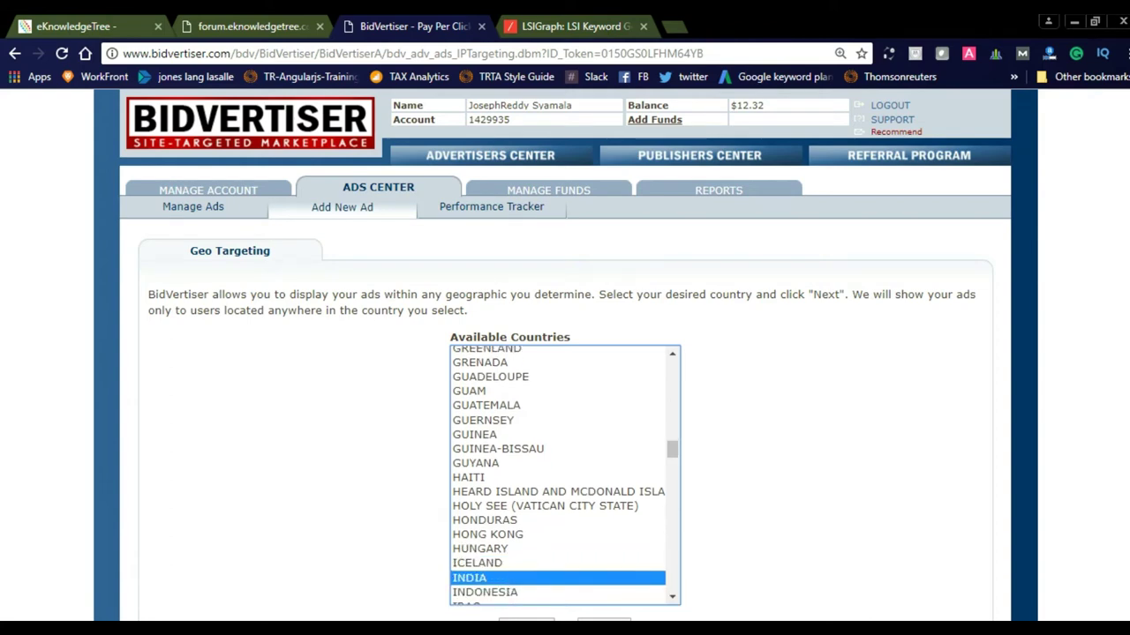
scroll(729, 471, down, 2)
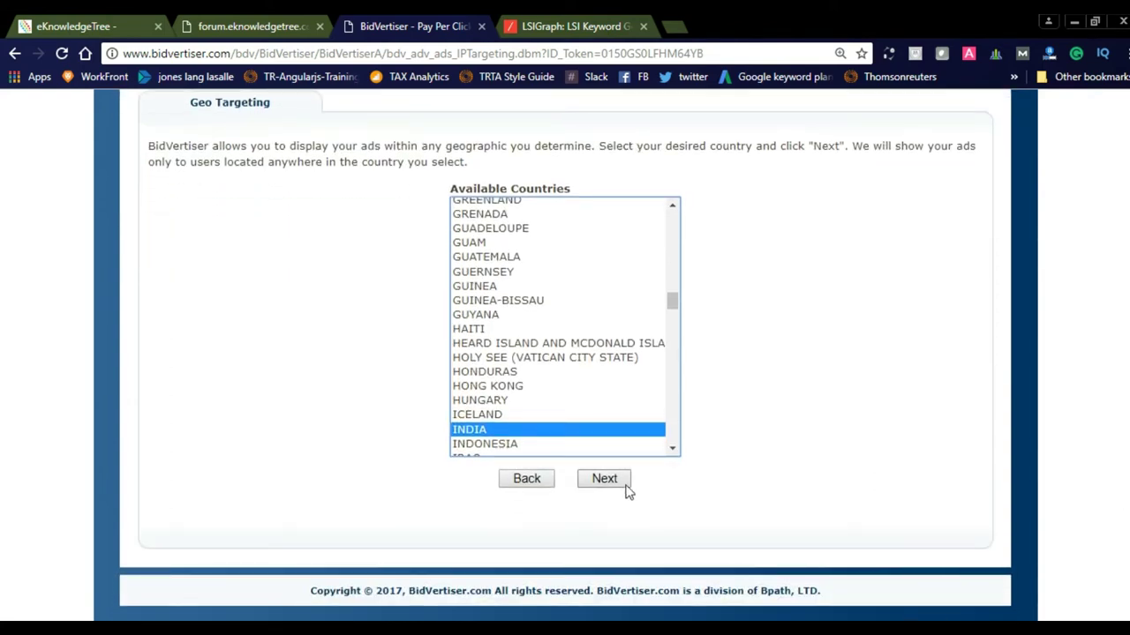
click(614, 485)
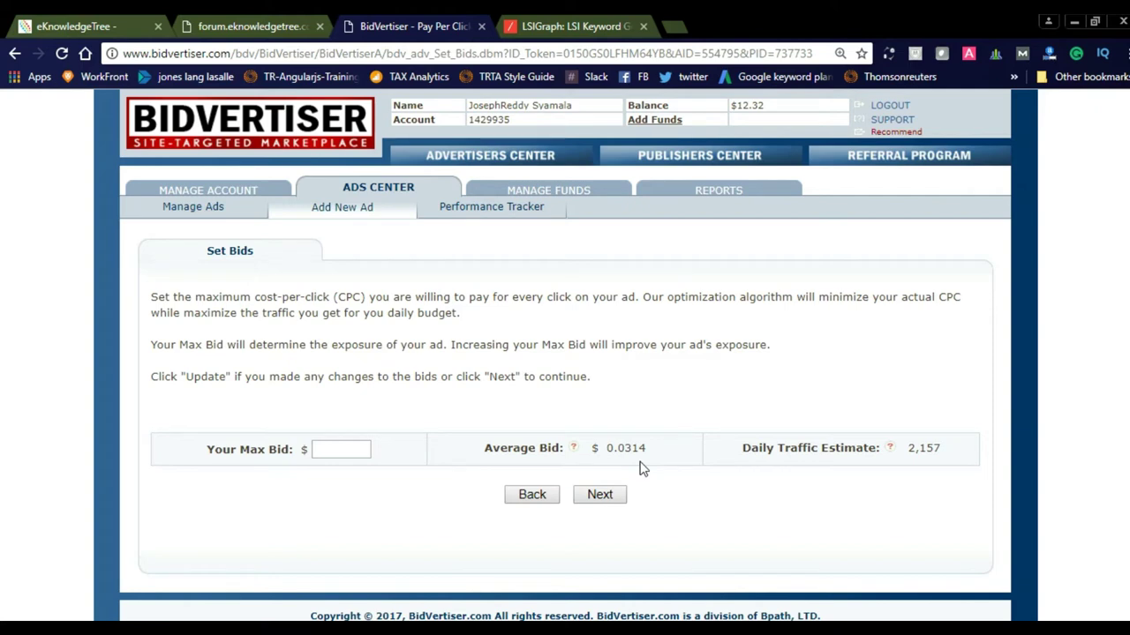
- Enter a $0.03 max bid and continue to the Create Ad form
click(322, 448)
text(.0)
text(3)
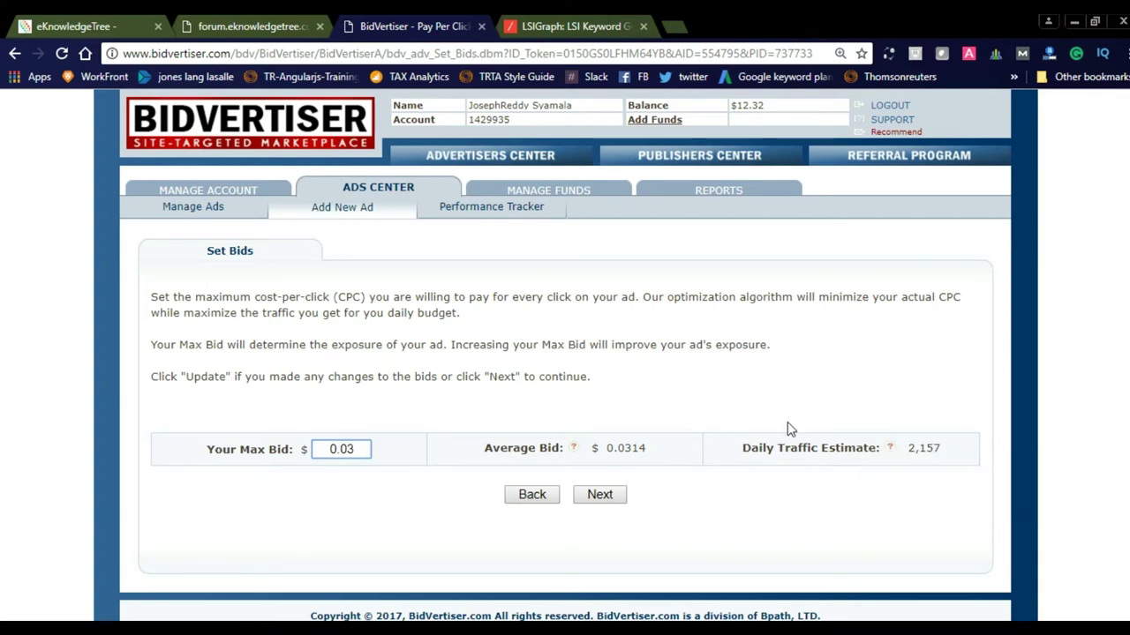
click(597, 496)
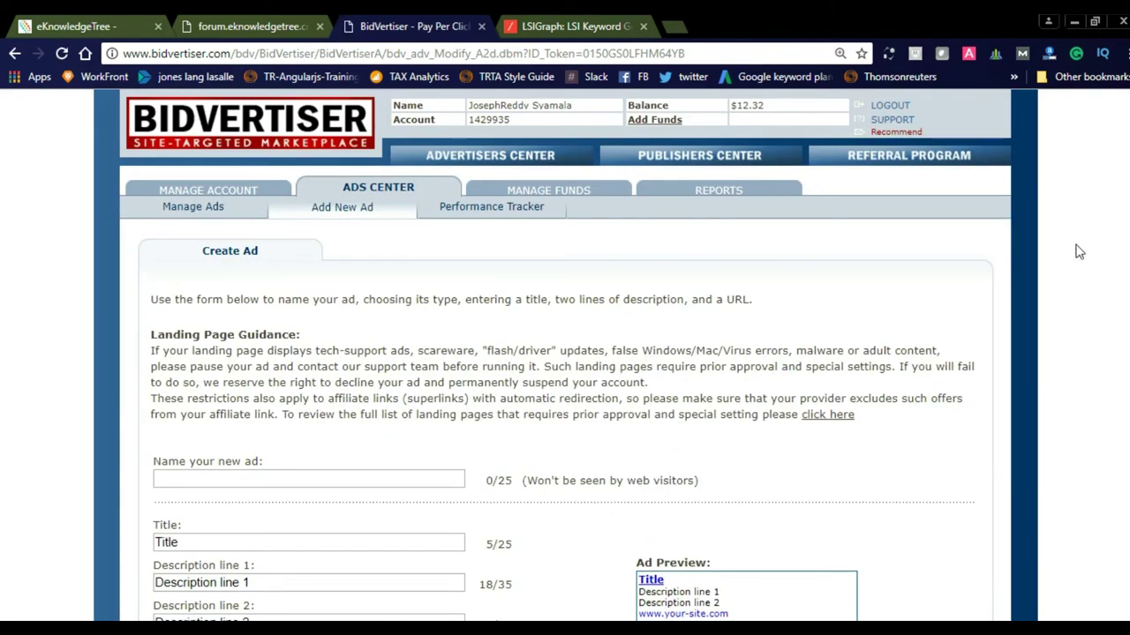
- Name the new ad 'eknowledgetree'
scroll(565, 353, down, 2)
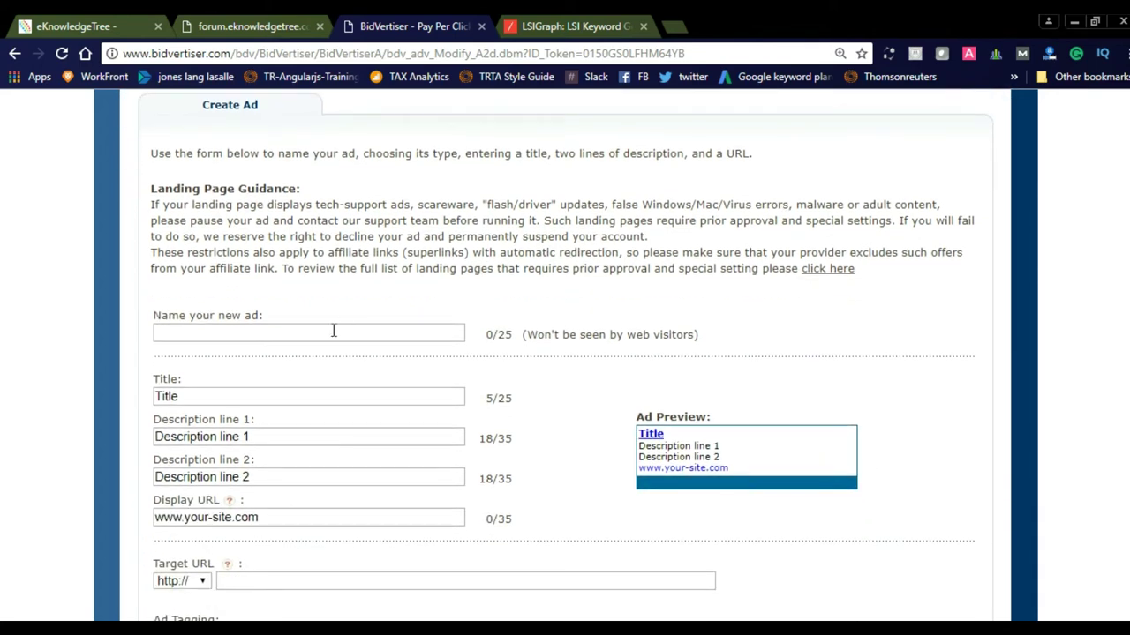
click(333, 331)
text(ek)
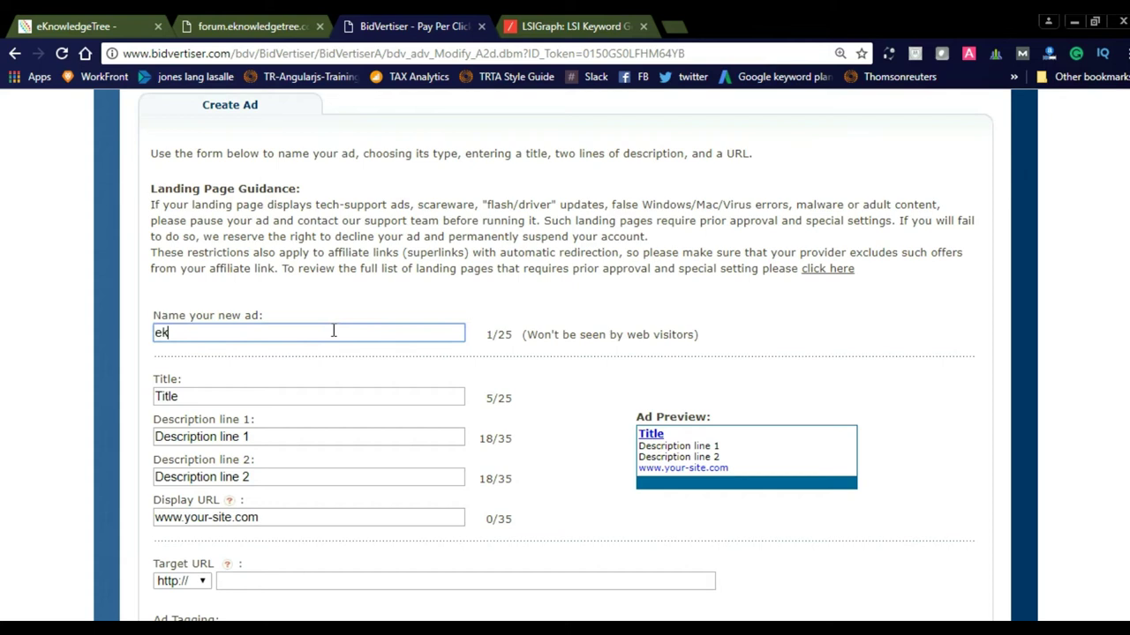
text(now)
text(ledgetre)
text(e)
- Replace the placeholder title with 'Online Money Making tips'
click(266, 398)
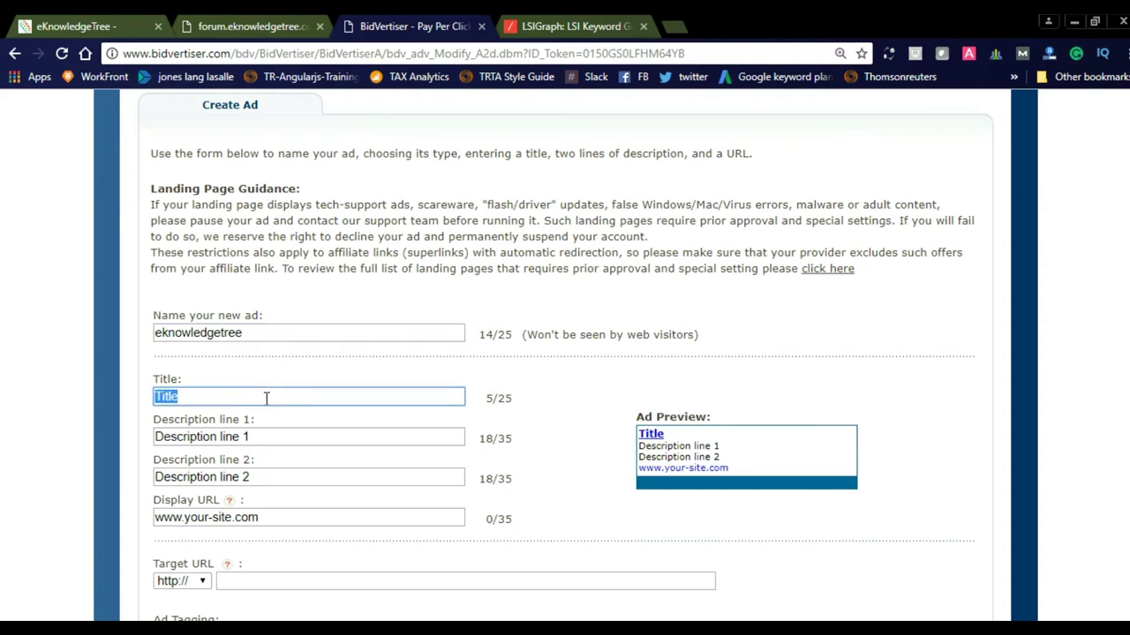
text(G)
text(et Latest)
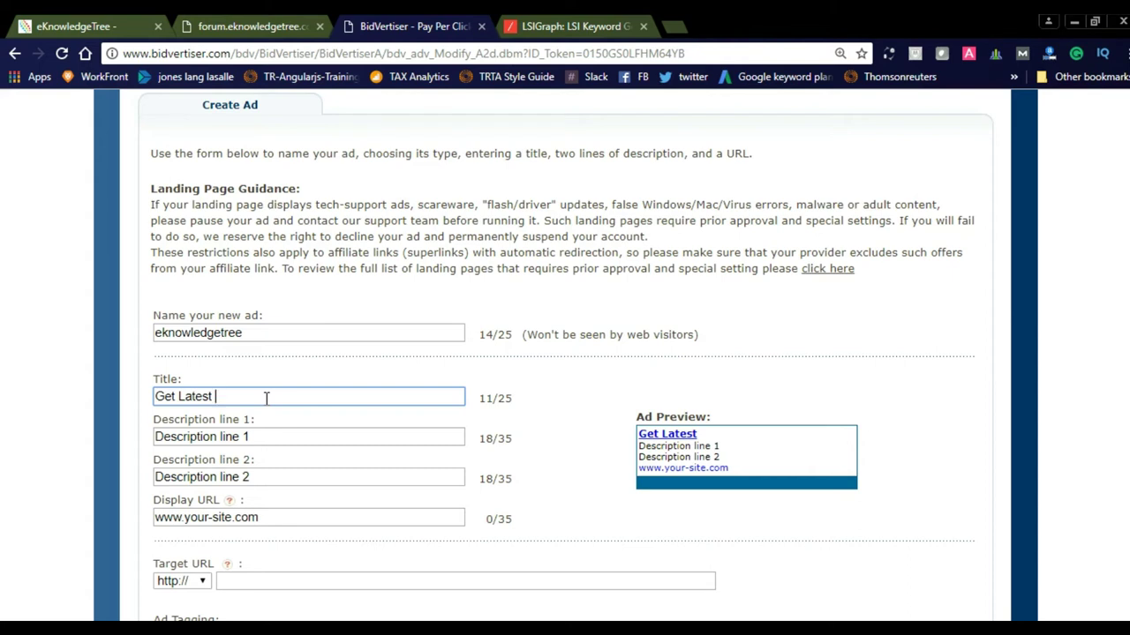
text(affil)
text(iate mar)
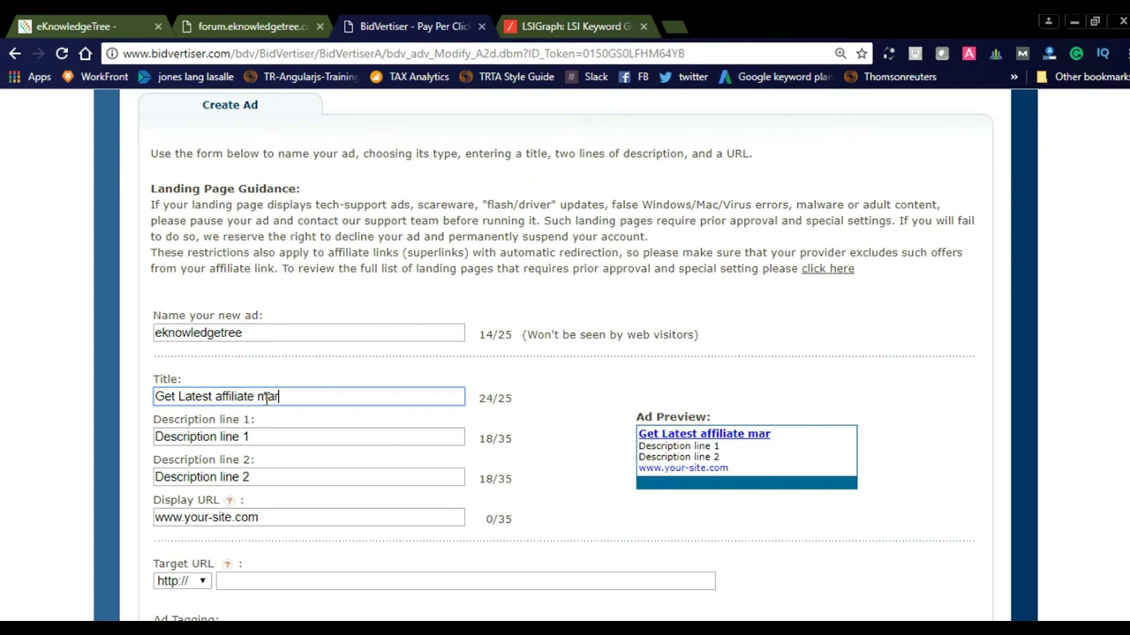
text(i)
key(BackSpace)
text(k)
key(BackSpace)
key(BackSpace)
key(BackSpace)
key(BackSpace)
key(BackSpace)
key(BackSpace)
key(BackSpace)
key(BackSpace)
key(BackSpace)
key(BackSpace)
key(BackSpace)
key(BackSpace)
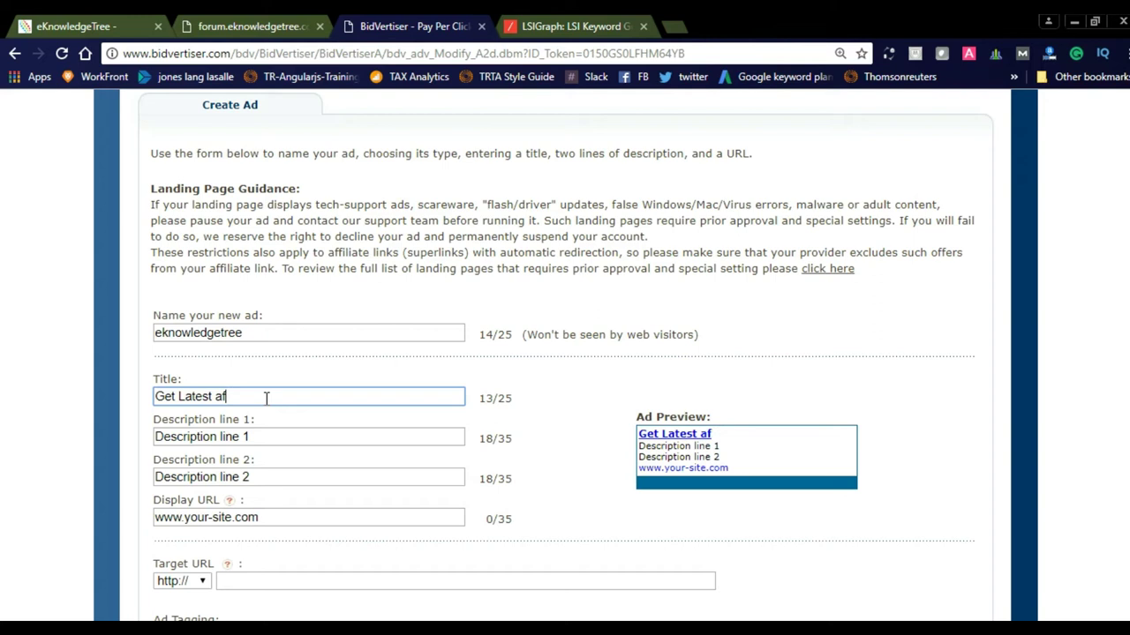
key(BackSpace)
key(BackSpace)
key(BackSpace)
key(BackSpace)
key(BackSpace)
key(BackSpace)
key(BackSpace)
key(BackSpace)
key(BackSpace)
key(BackSpace)
key(BackSpace)
key(BackSpace)
key(BackSpace)
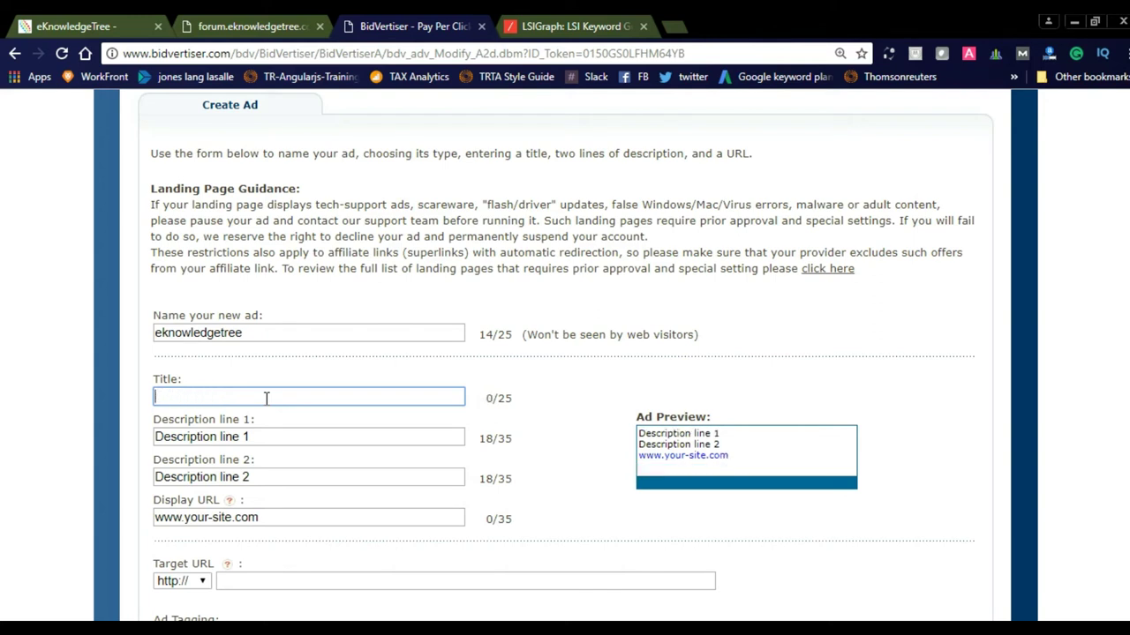
text(Online )
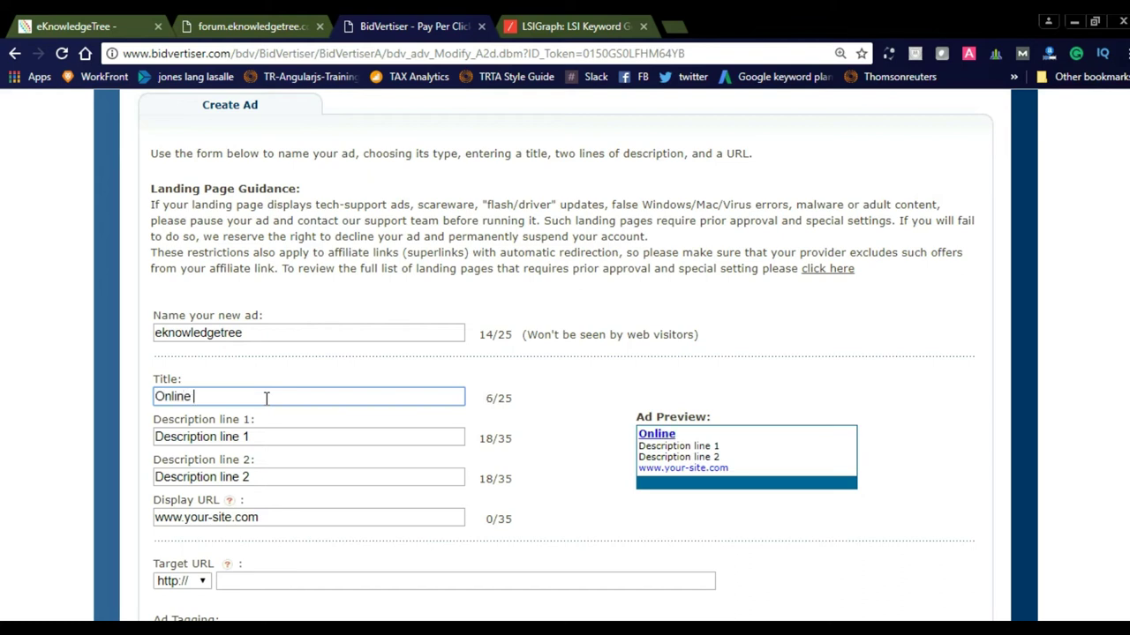
text(Money )
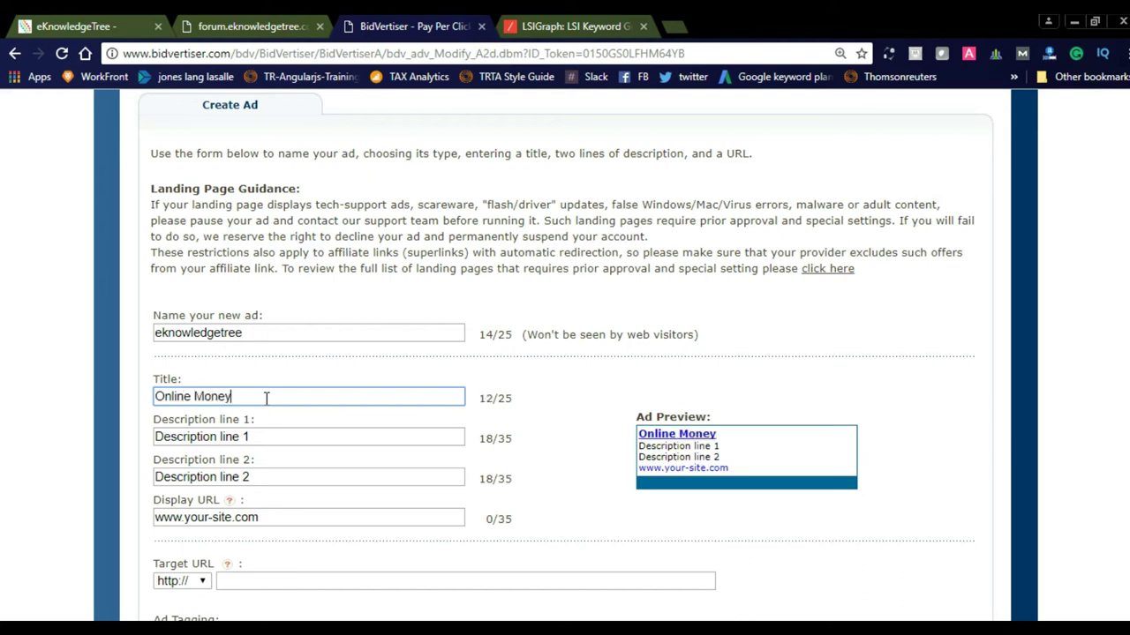
text(Making )
text(tips)
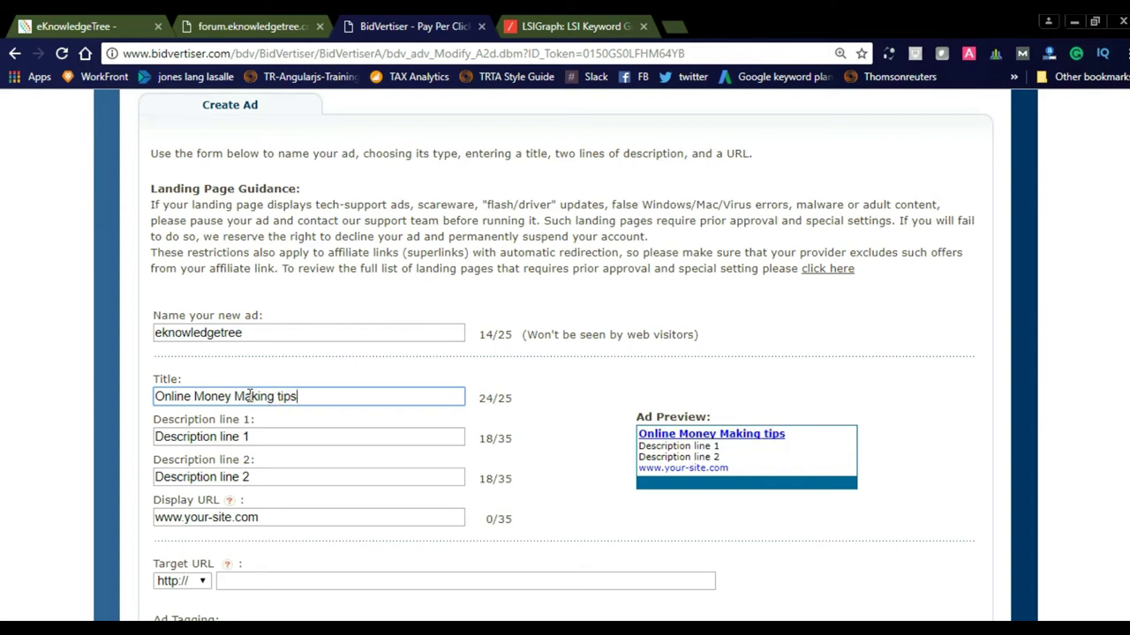
- Lowercase 'Money' and 'Making' so the title reads 'Online money making tips'
click(245, 396)
key(BackSpace)
text(m)
click(203, 397)
key(BackSpace)
text(m)
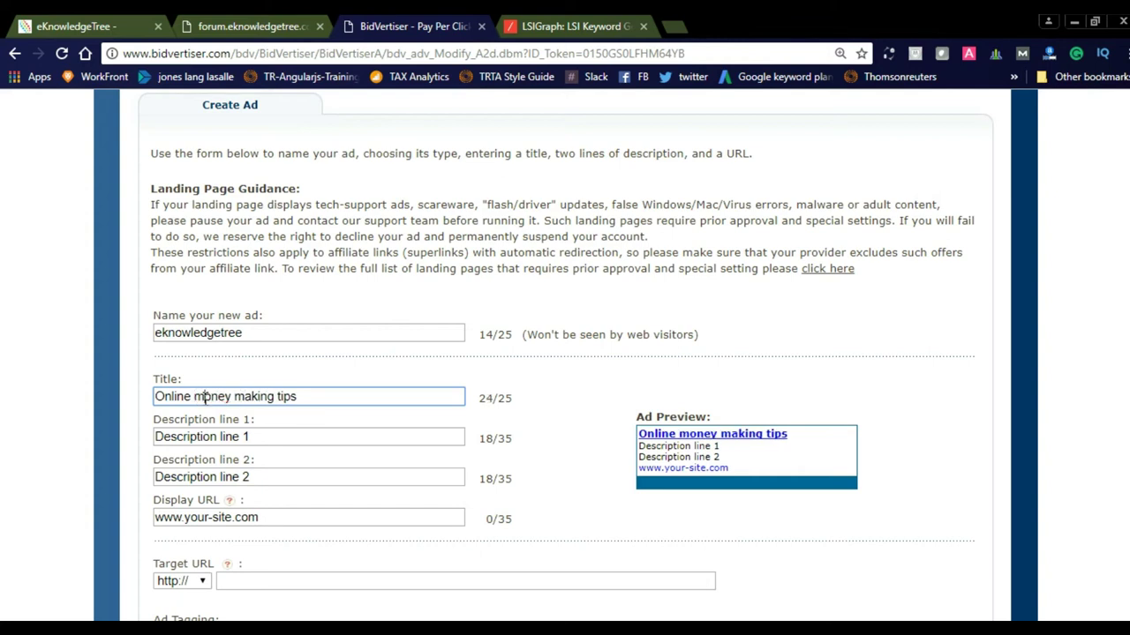
triple_click(261, 438)
- Fill description line 1 with 'Affiliate marketing tips to' and line 2 with 'increase your revenue'
key(BackSpace)
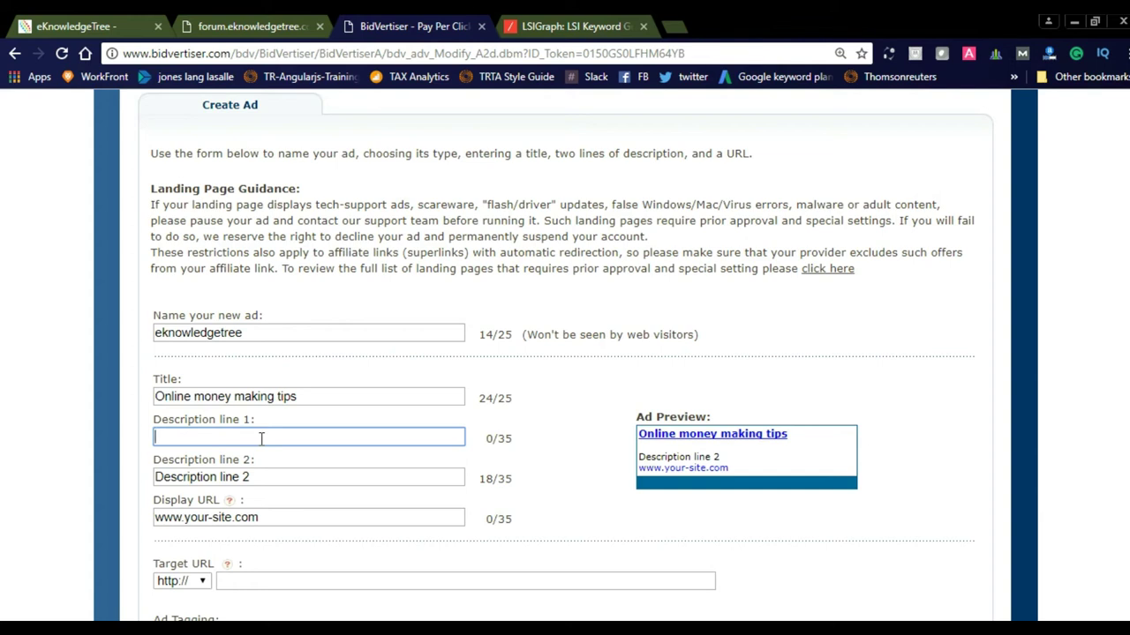
text(Aff)
text(iliate )
text(marke)
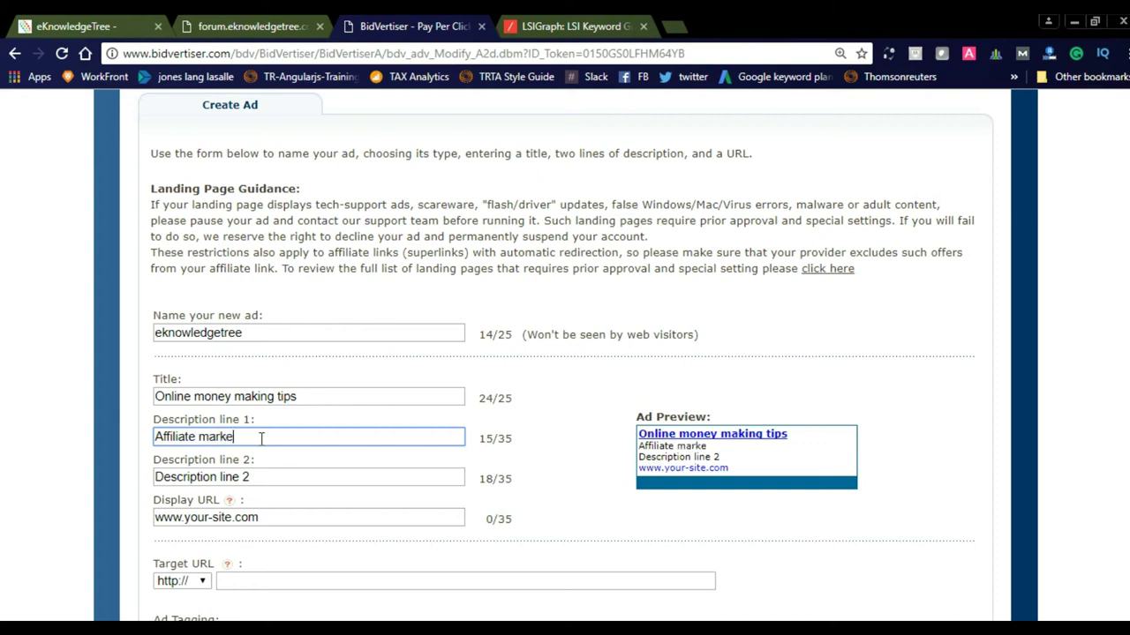
text(ting t)
text(ips to inc)
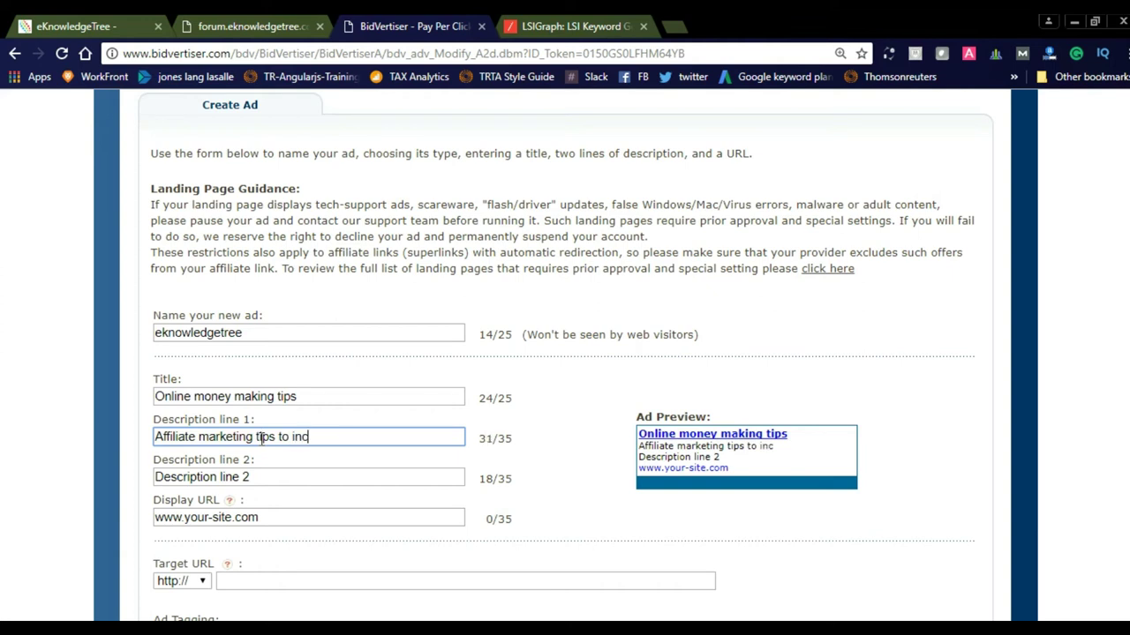
text(re)
text(as)
key(BackSpace)
key(BackSpace)
key(BackSpace)
key(BackSpace)
key(BackSpace)
key(BackSpace)
key(BackSpace)
key(BackSpace)
key(BackSpace)
key(BackSpace)
text(o)
triple_click(262, 476)
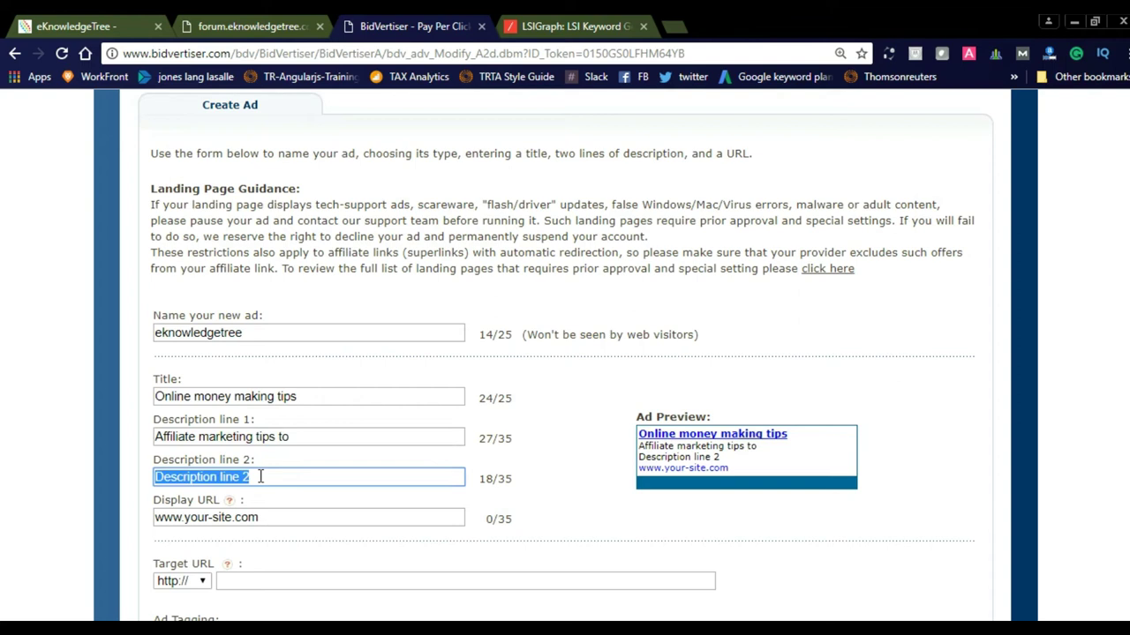
text(inc)
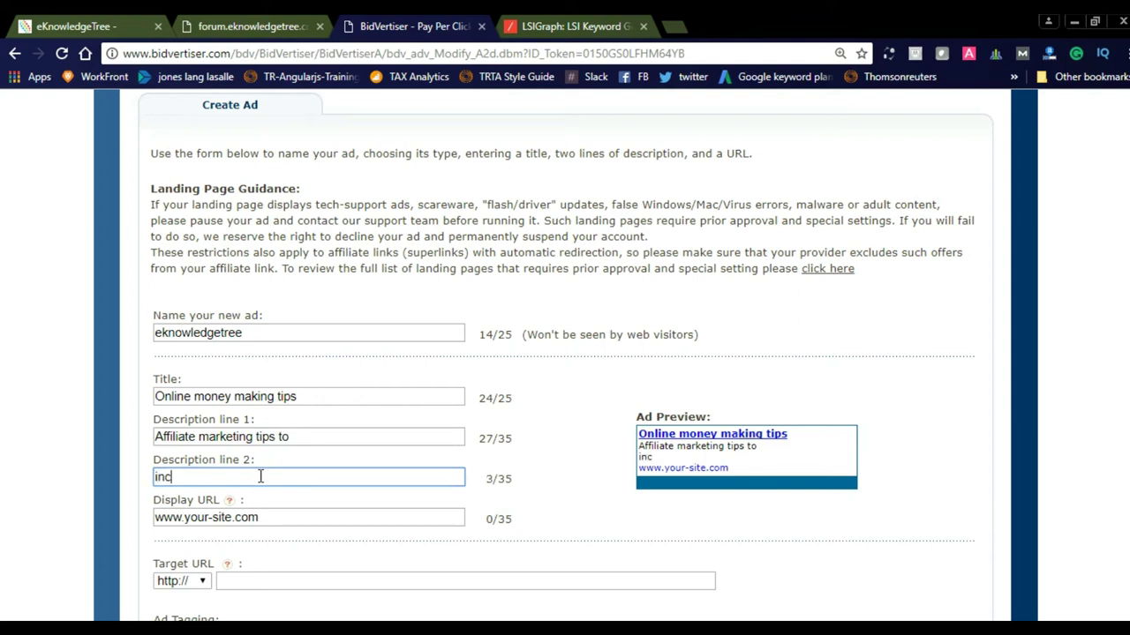
text(rease yo)
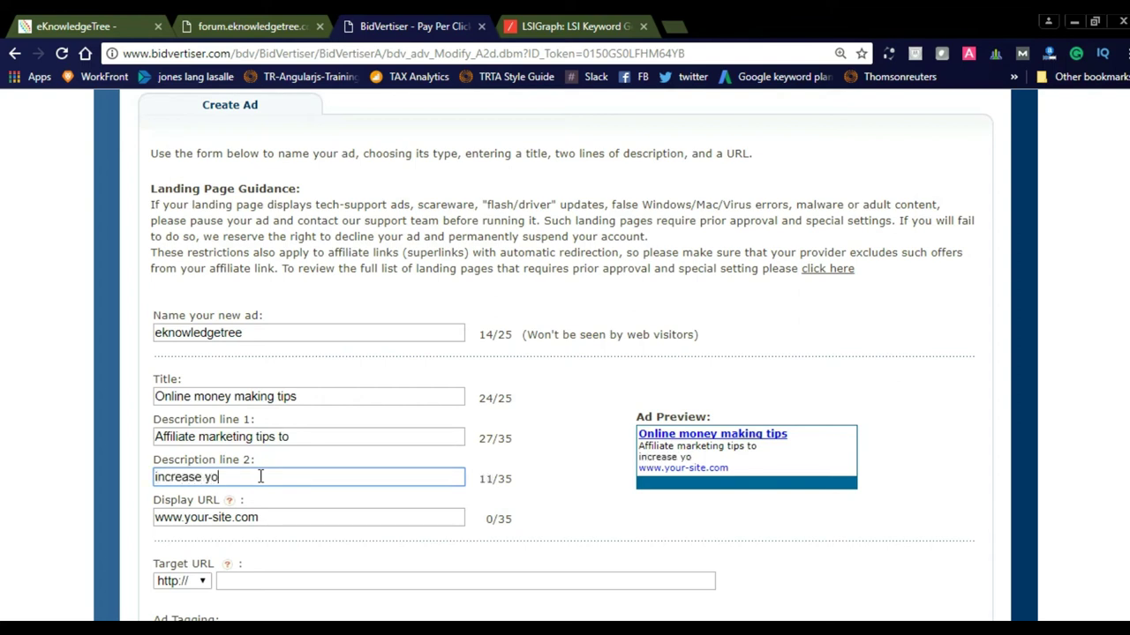
text(ur re)
text(venue)
click(274, 519)
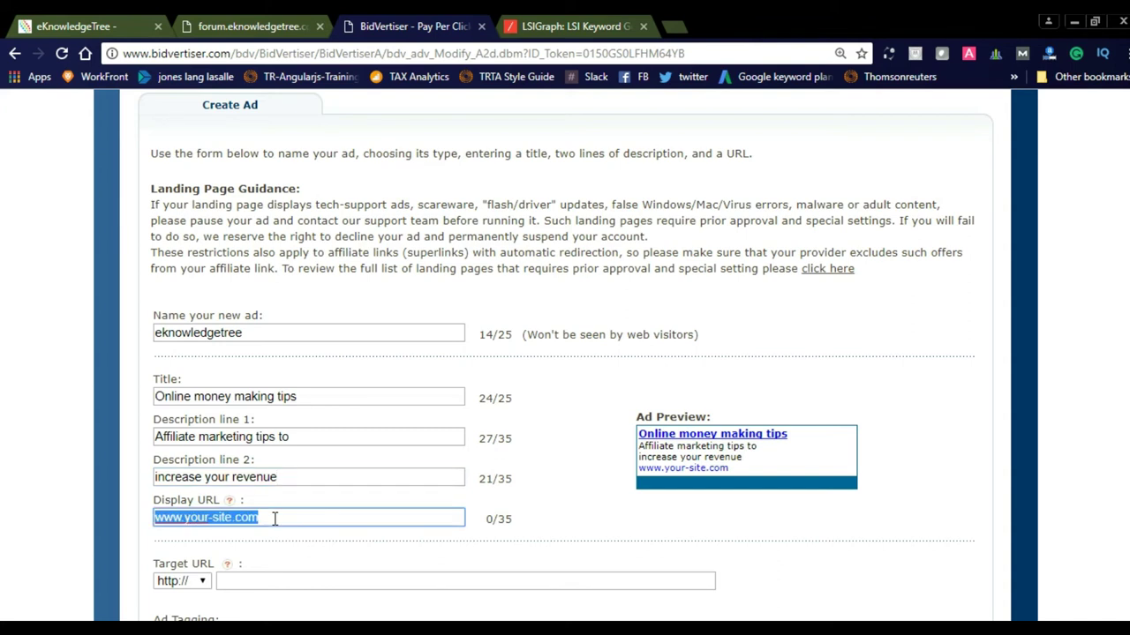
text(www)
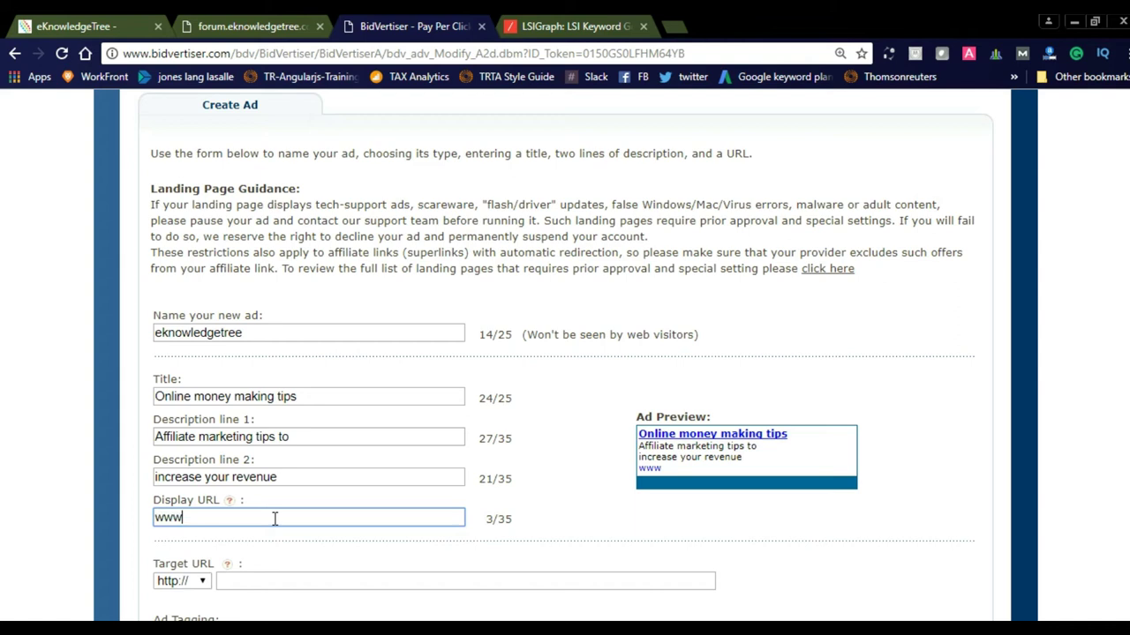
text(.ekn)
text(owledgetree)
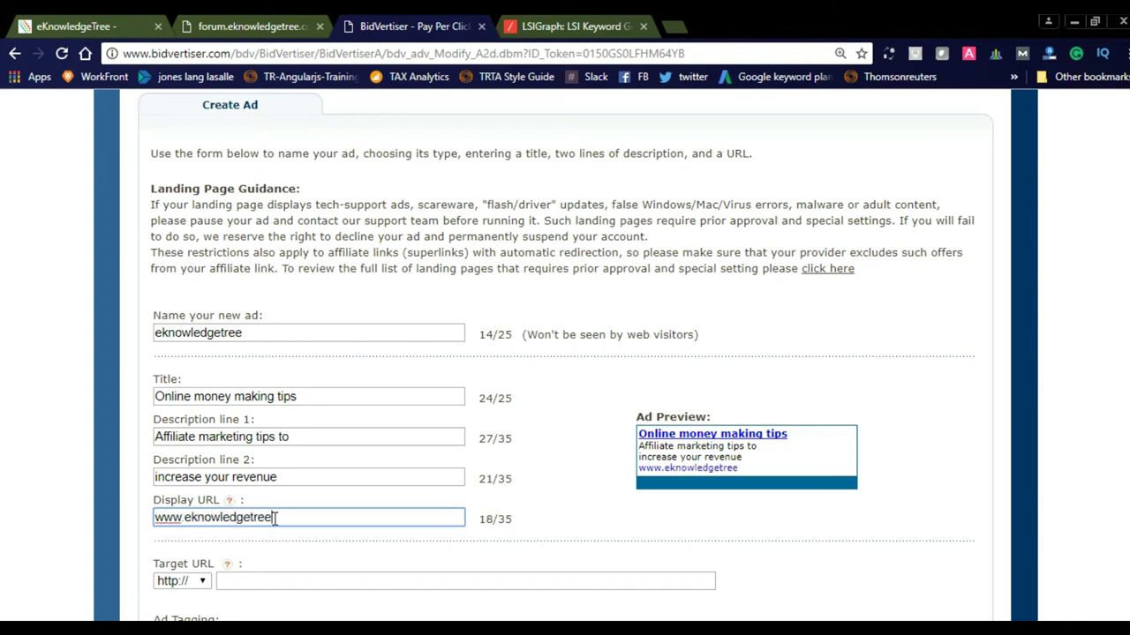
text(.cp)
key(BackSpace)
text(om)
key(ctrl+a)
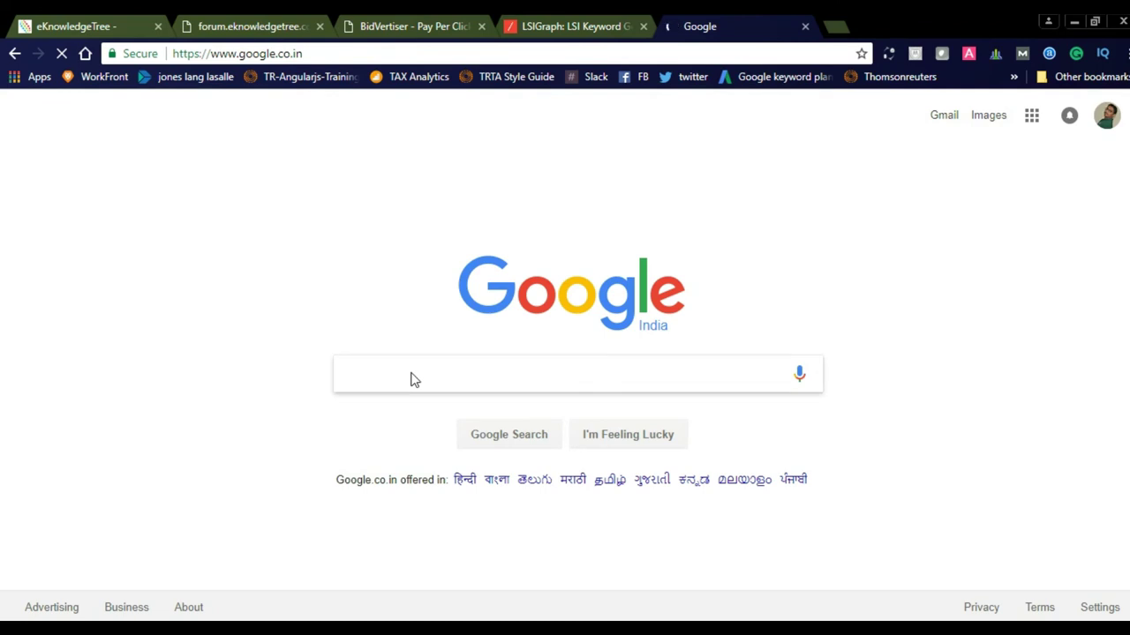
- Search Google for 'google short url' and open the Google URL Shortener site
text(goo)
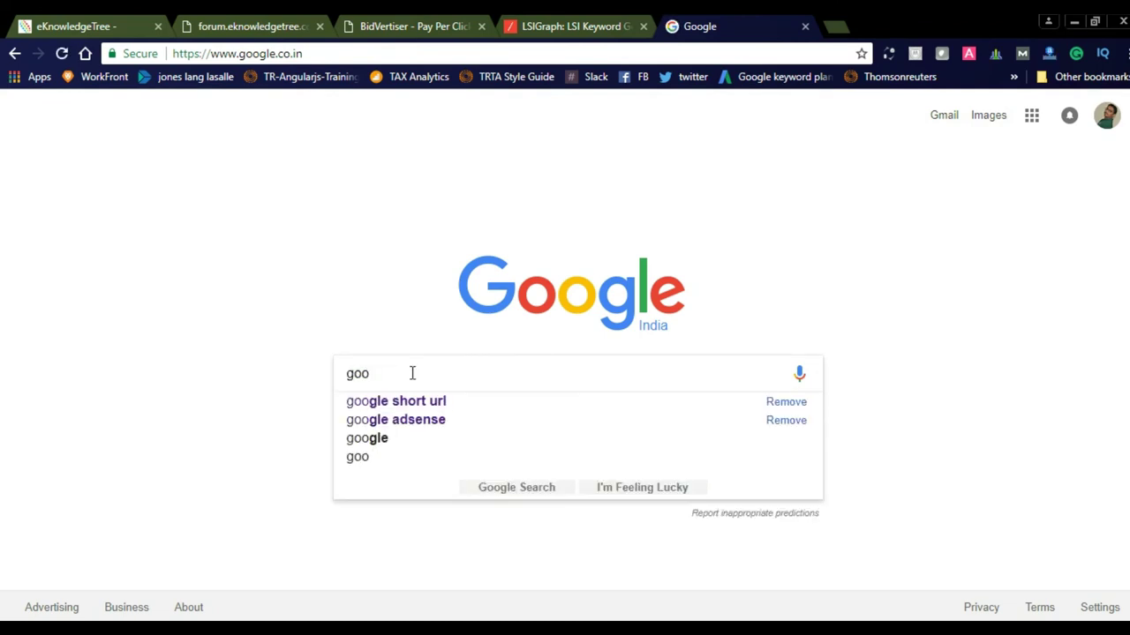
key(Down)
key(Return)
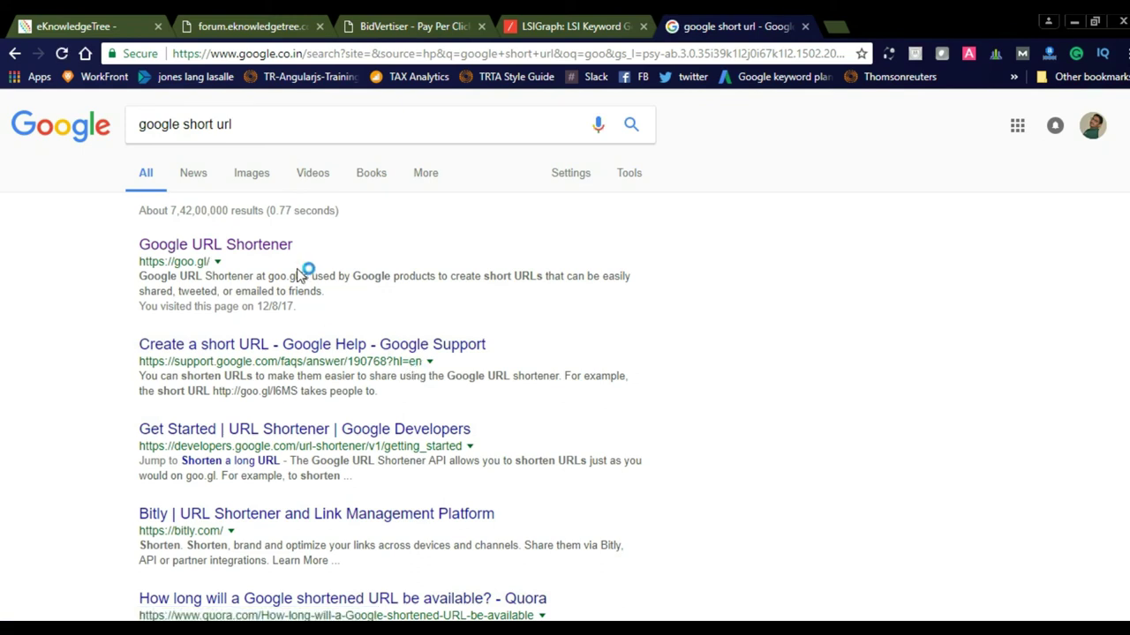
click(227, 247)
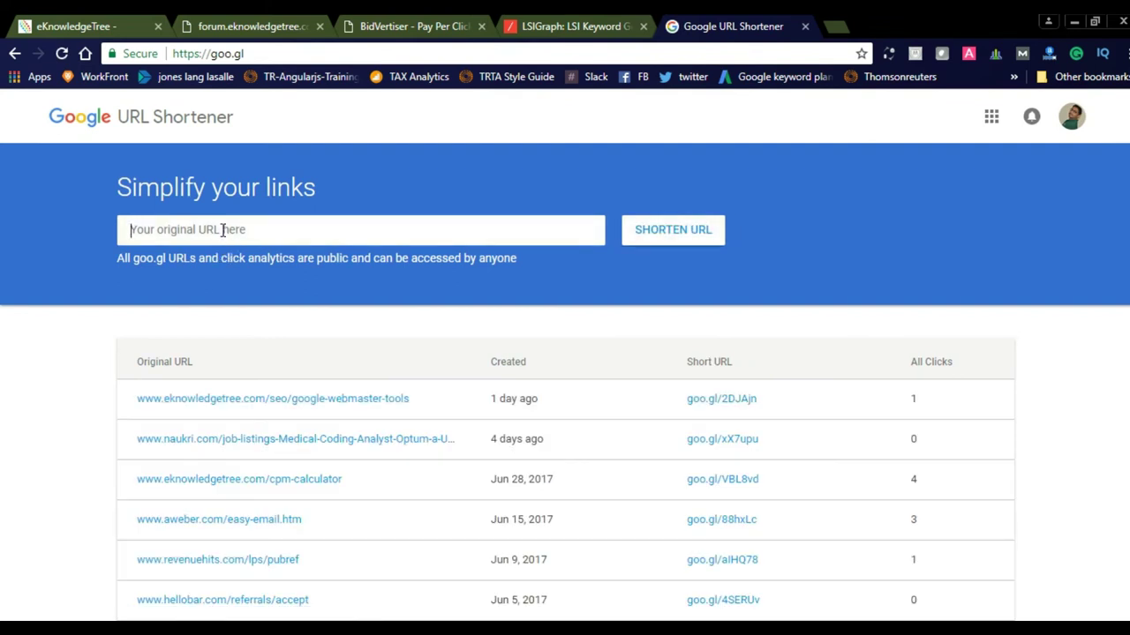
click(222, 229)
text(www.eknowledgetree.com)
click(676, 231)
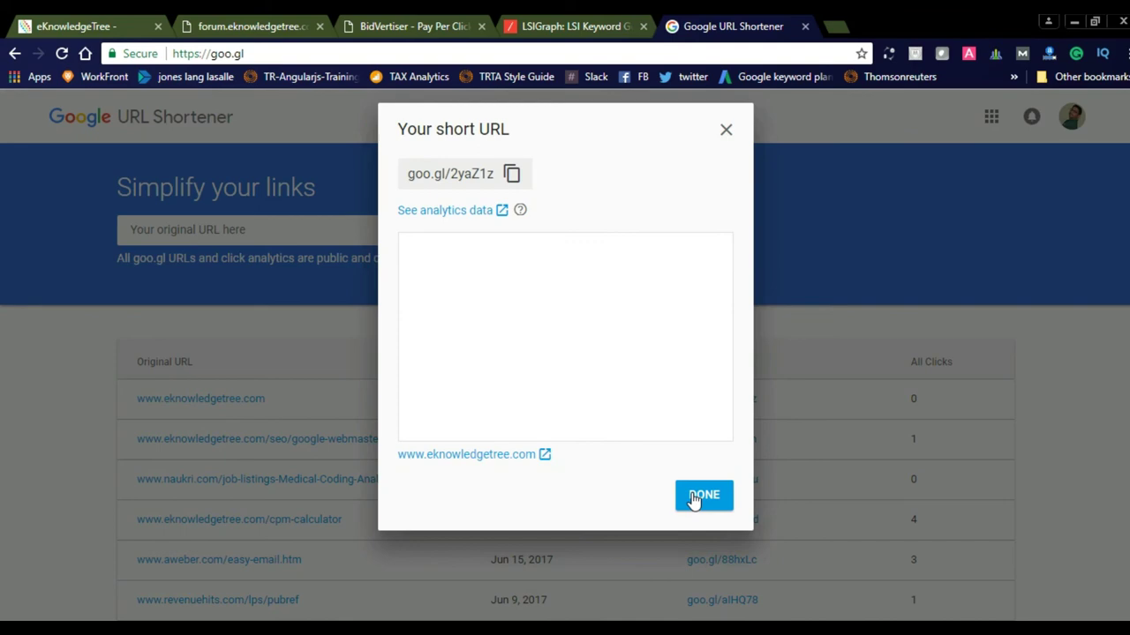
click(703, 501)
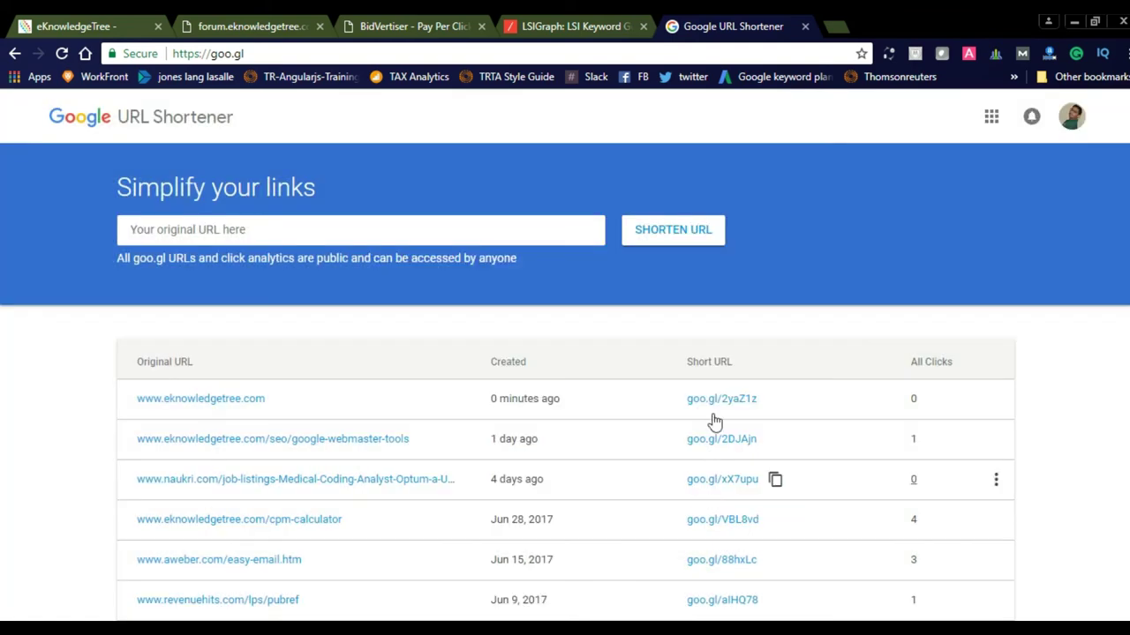
click(774, 401)
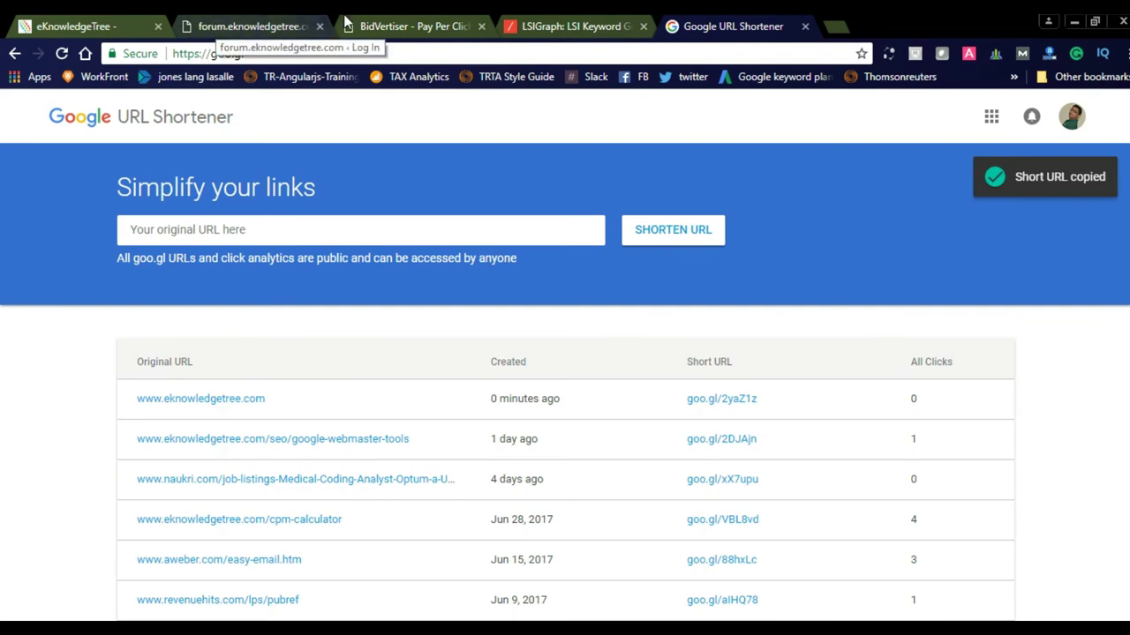
click(380, 27)
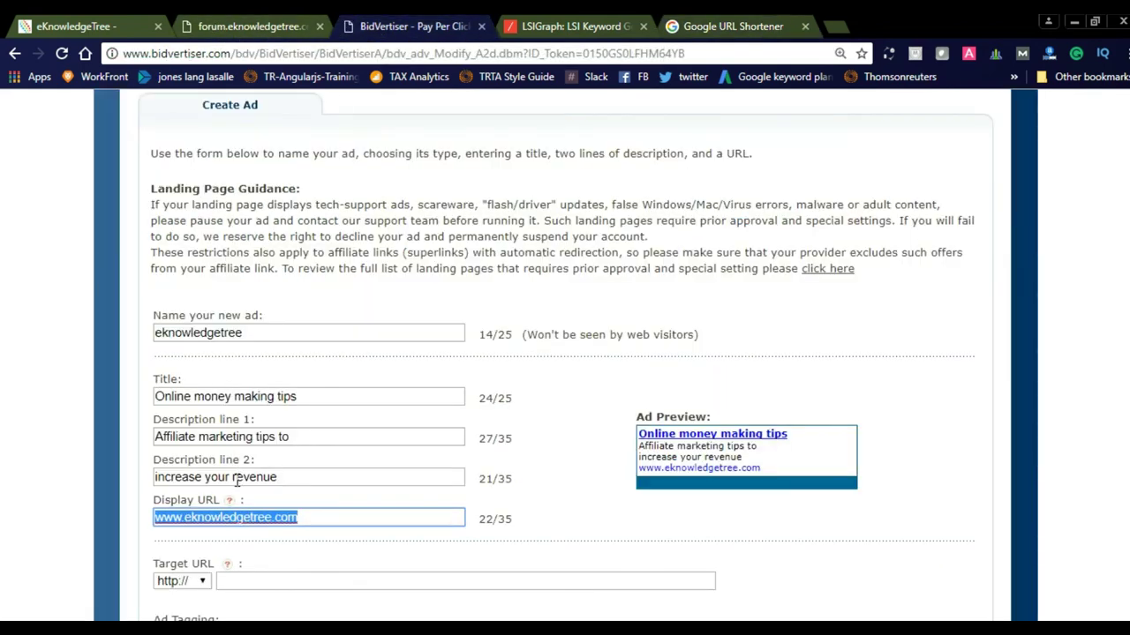
click(286, 584)
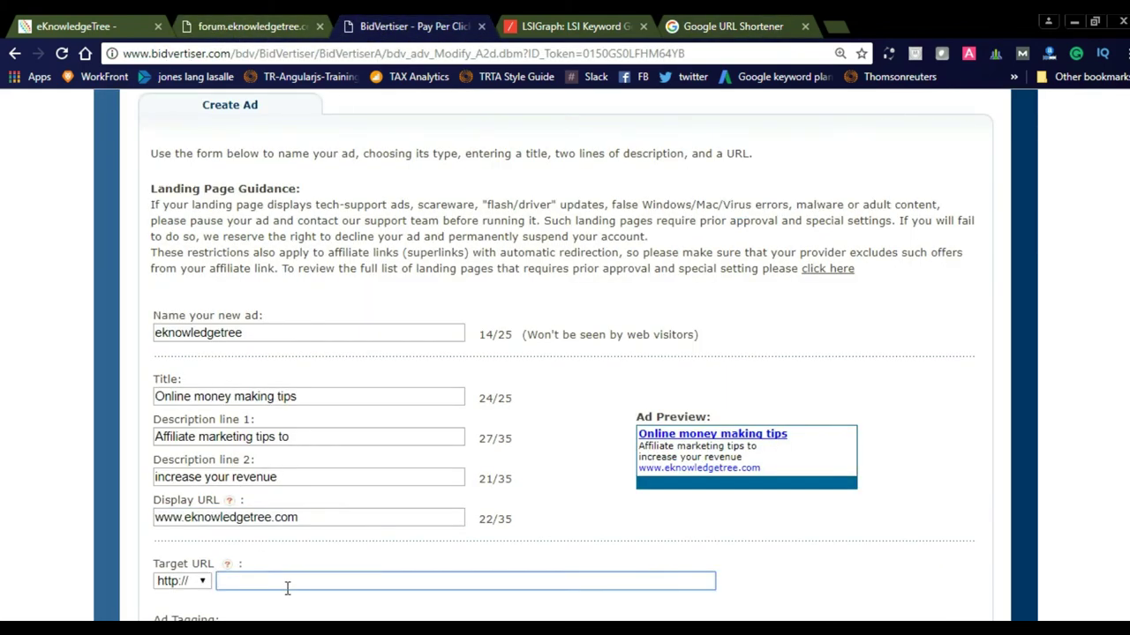
key(ctrl+v)
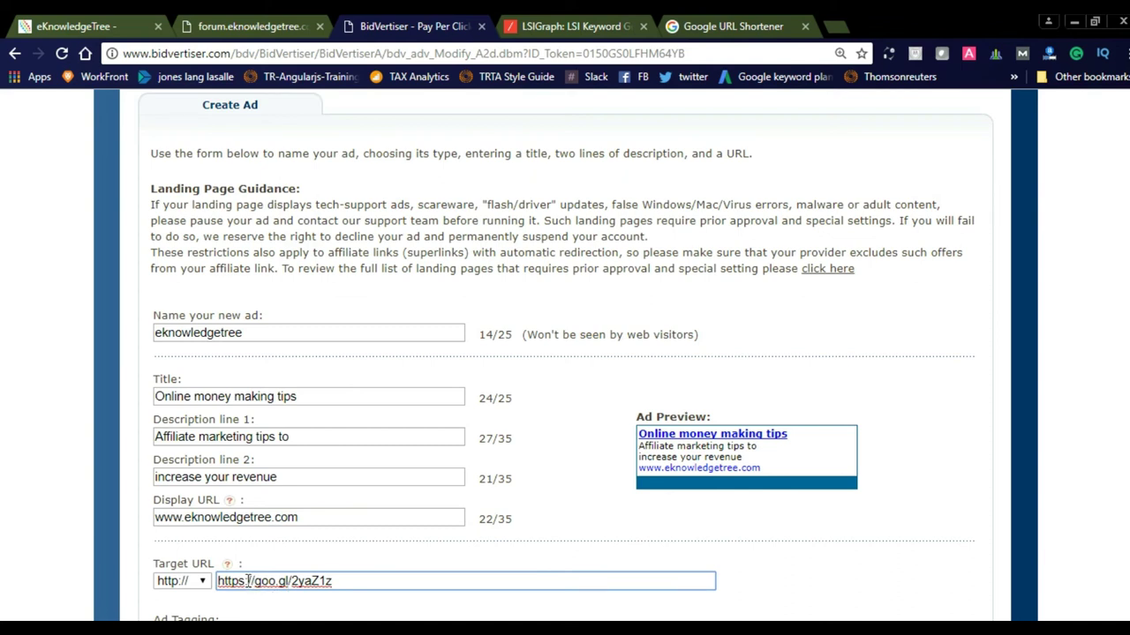
click(201, 582)
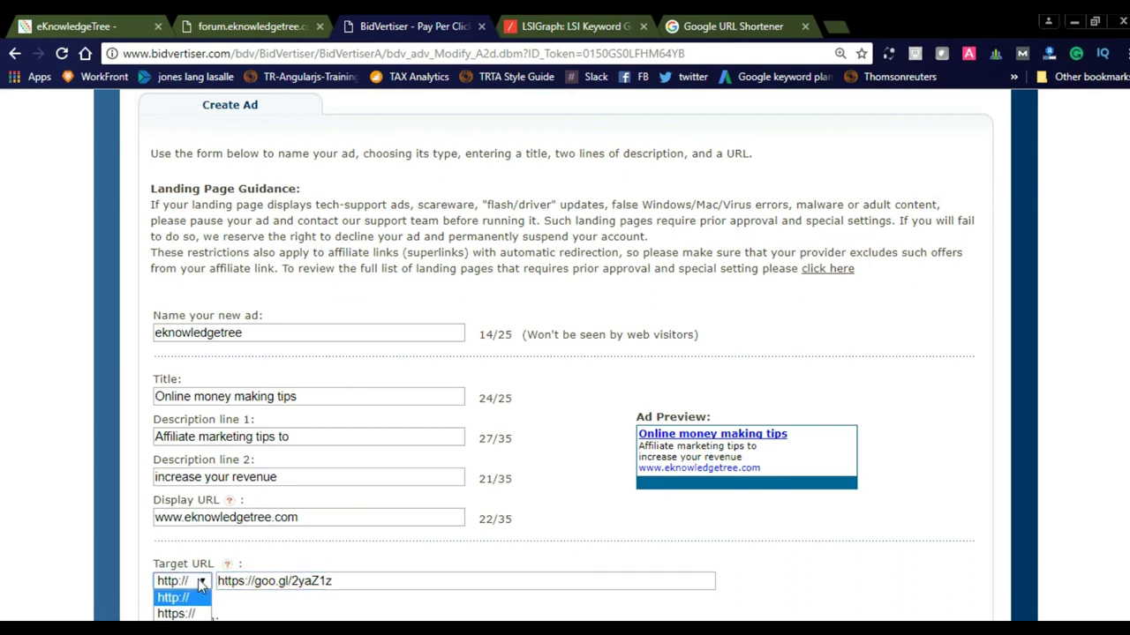
click(180, 614)
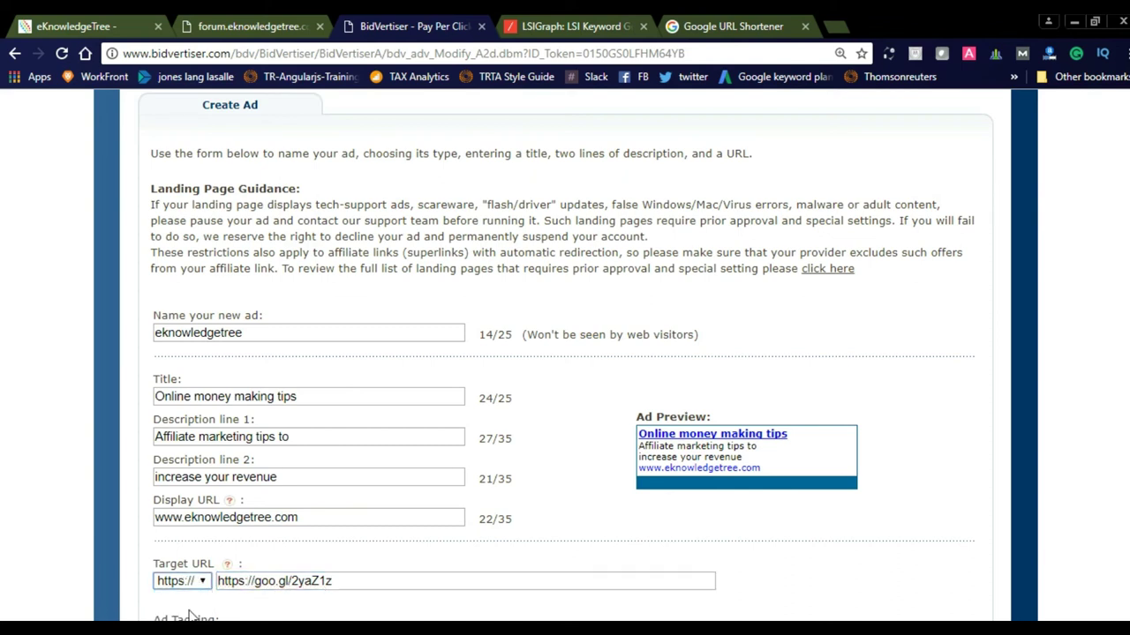
triple_click(256, 582)
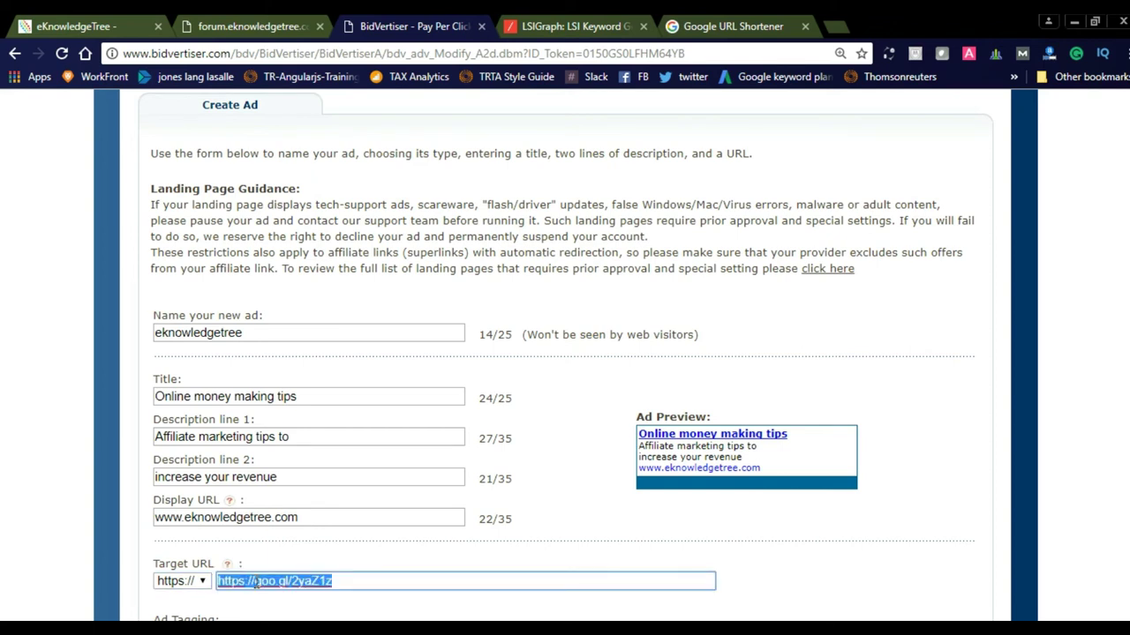
click(256, 582)
key(BackSpace)
key(BackSpace)
key(BackSpace)
key(BackSpace)
key(BackSpace)
key(BackSpace)
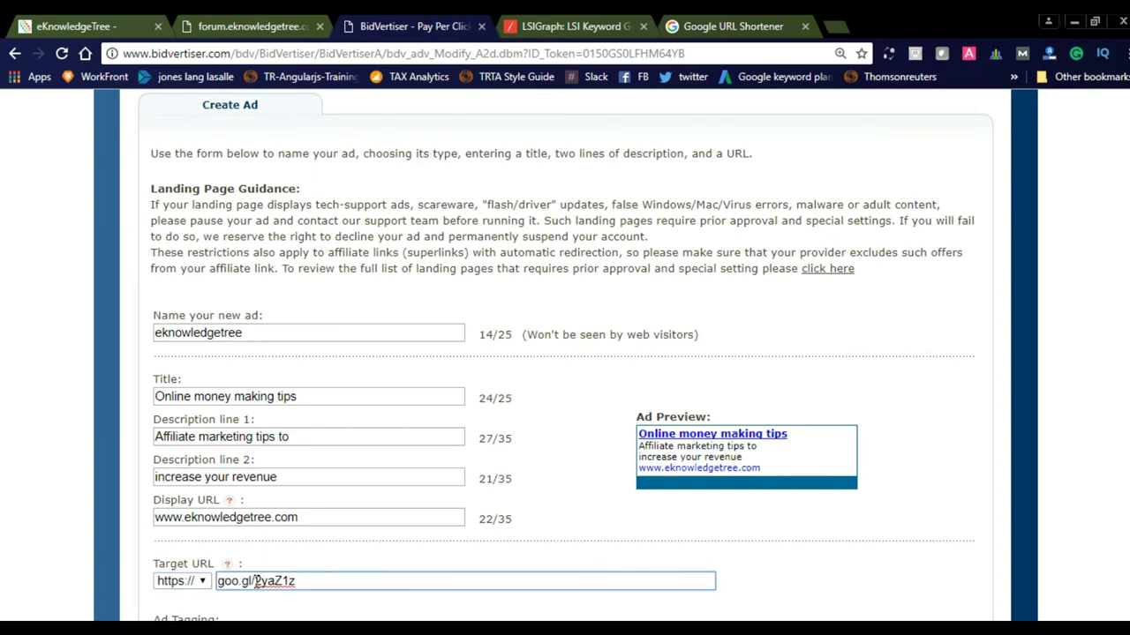
scroll(1108, 357, down, 3)
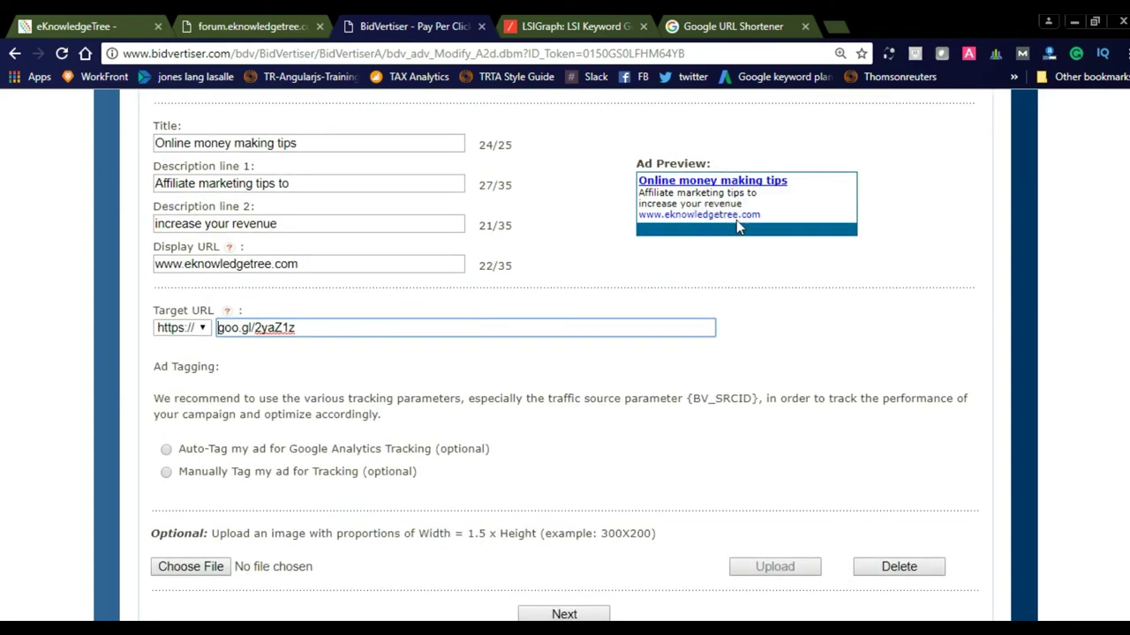
scroll(565, 353, down, 2)
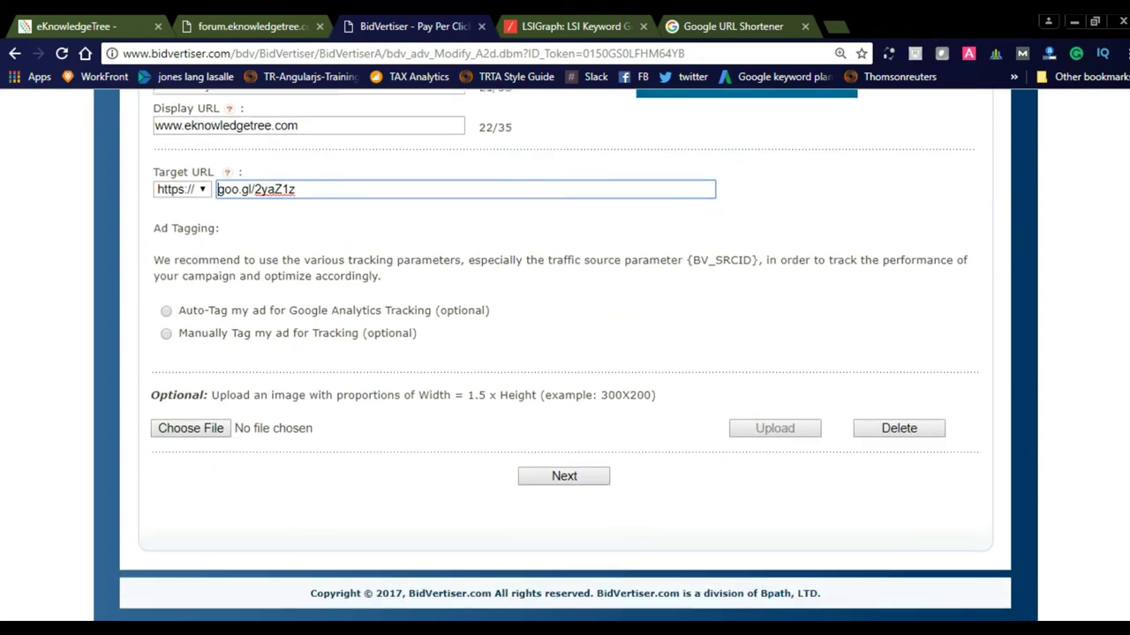
- Continue past the ad details and submit a $5 daily ad budget
click(595, 477)
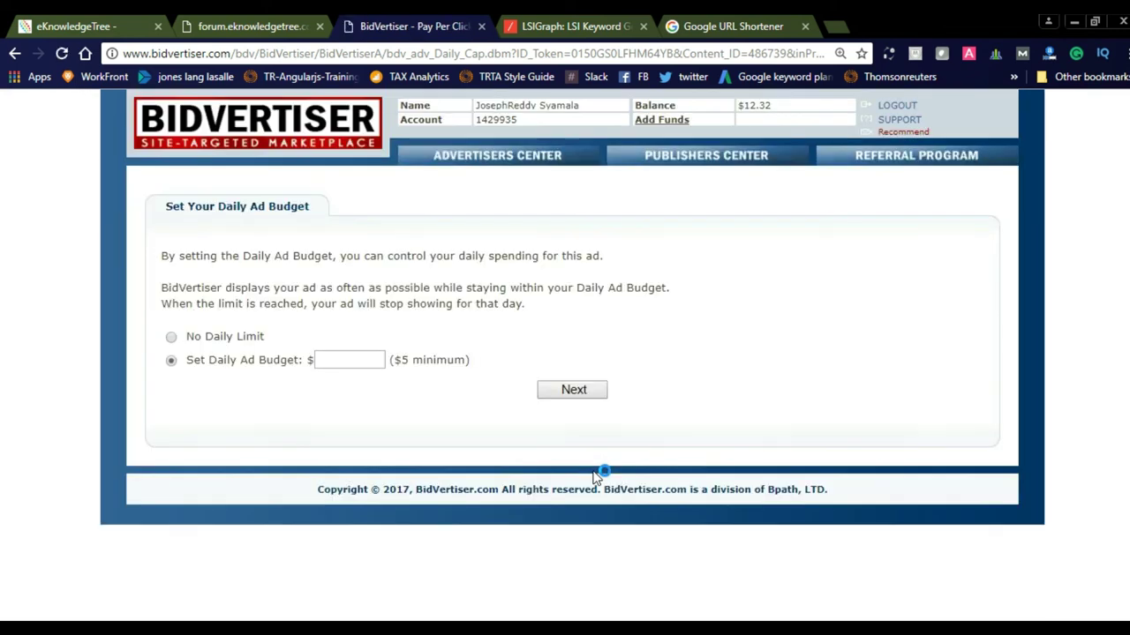
click(349, 357)
text(5)
click(582, 392)
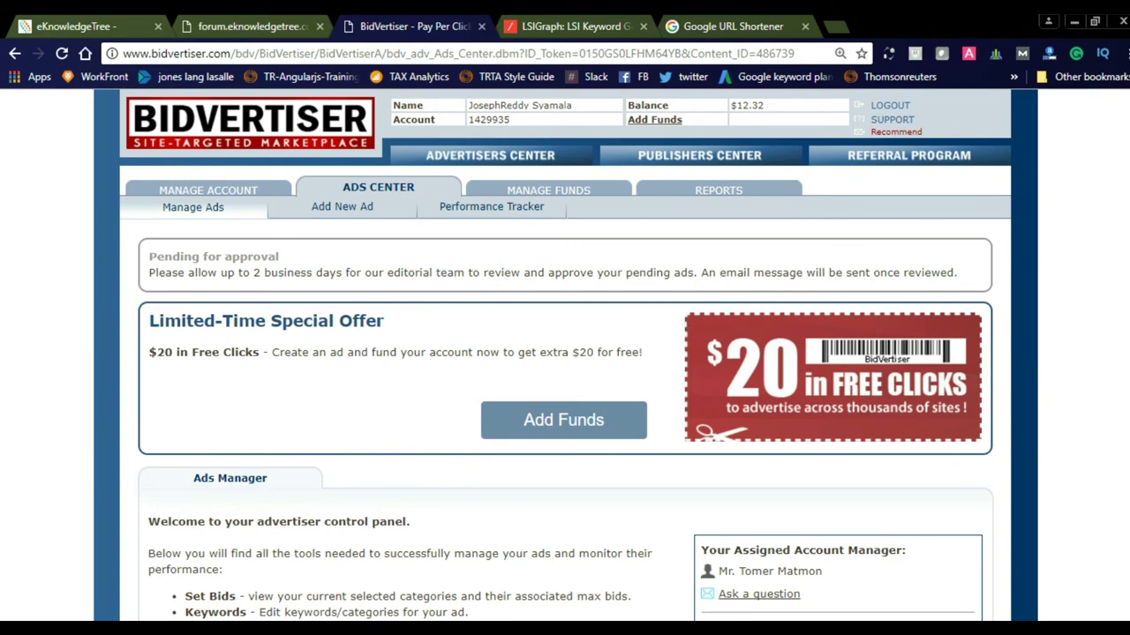
scroll(565, 353, down, 2)
scroll(565, 353, down, 3)
scroll(565, 352, down, 1)
scroll(564, 353, down, 1)
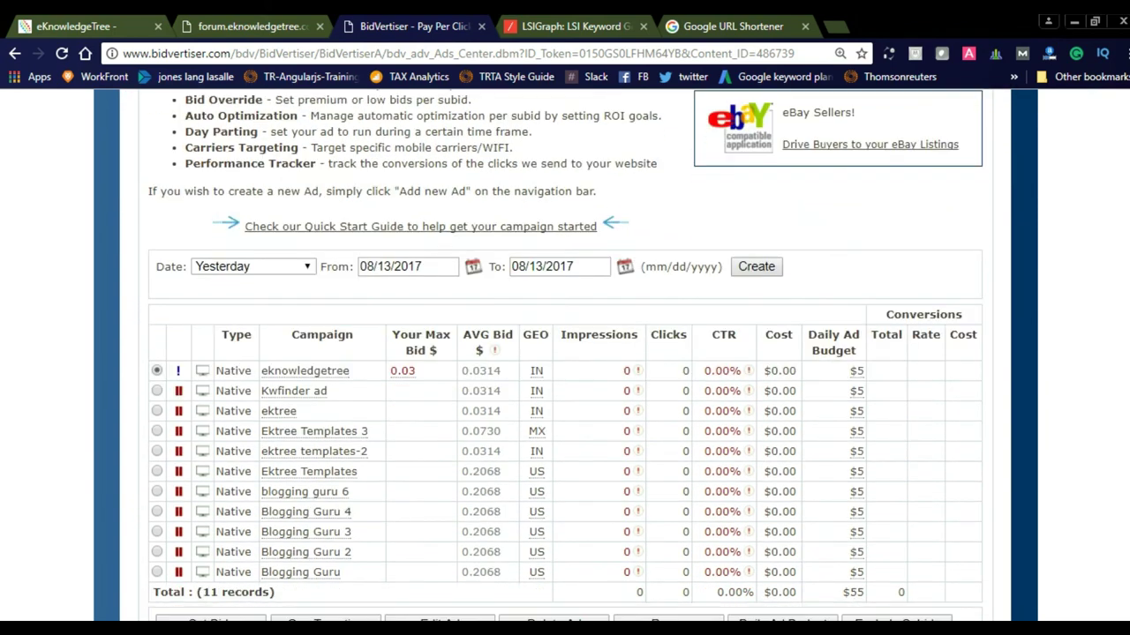
click(157, 372)
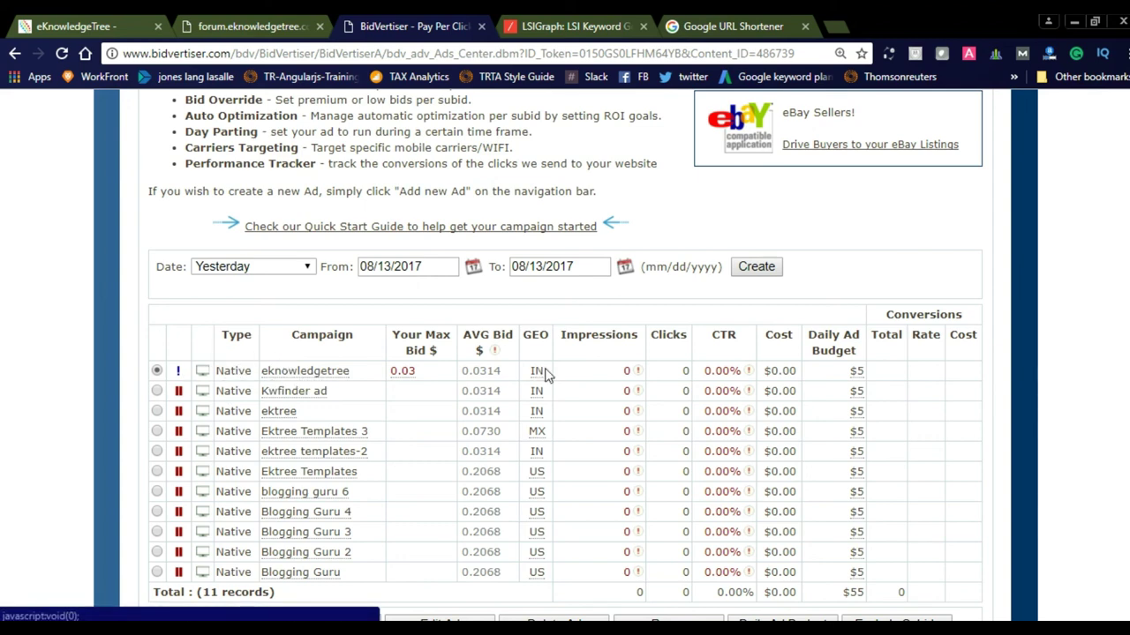
scroll(545, 375, down, 2)
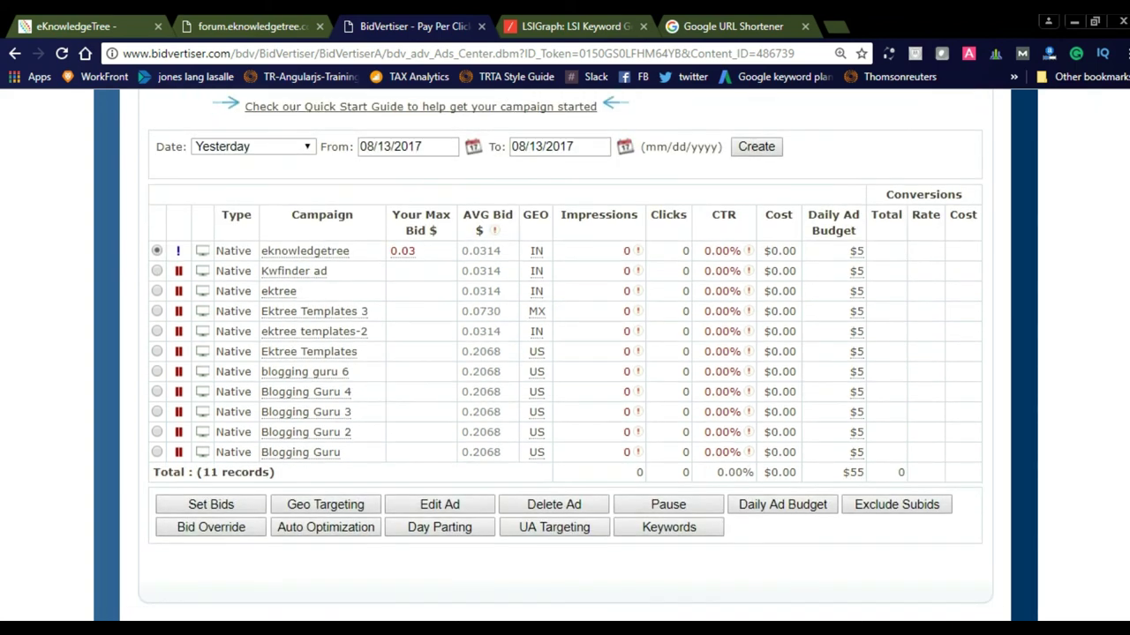
scroll(564, 353, up, 1)
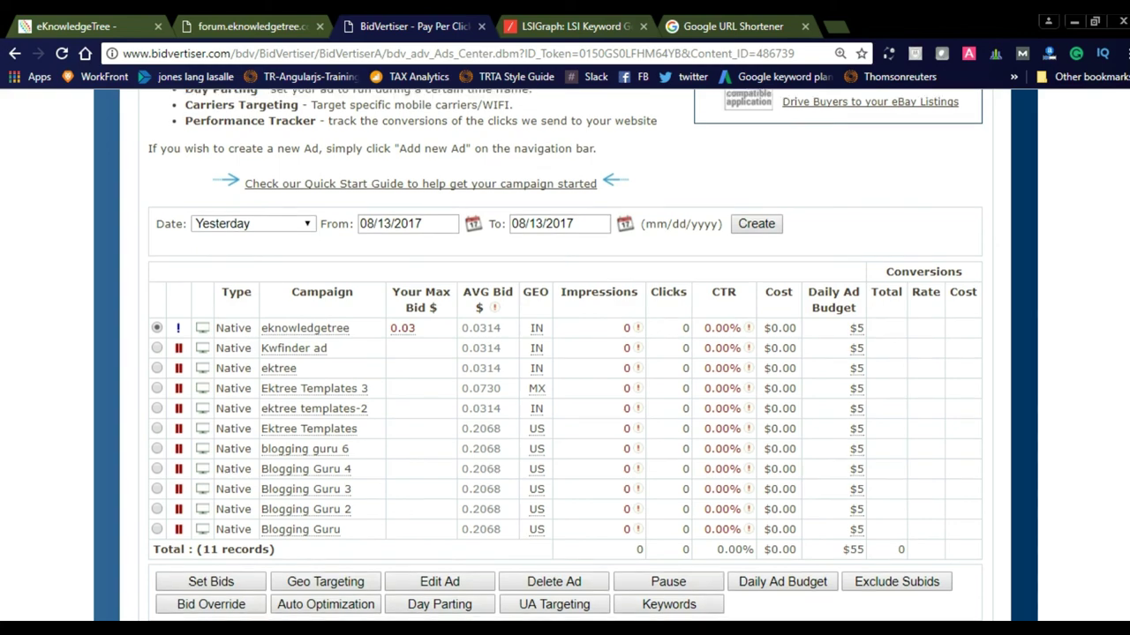
scroll(565, 353, down, 2)
scroll(565, 353, up, 1)
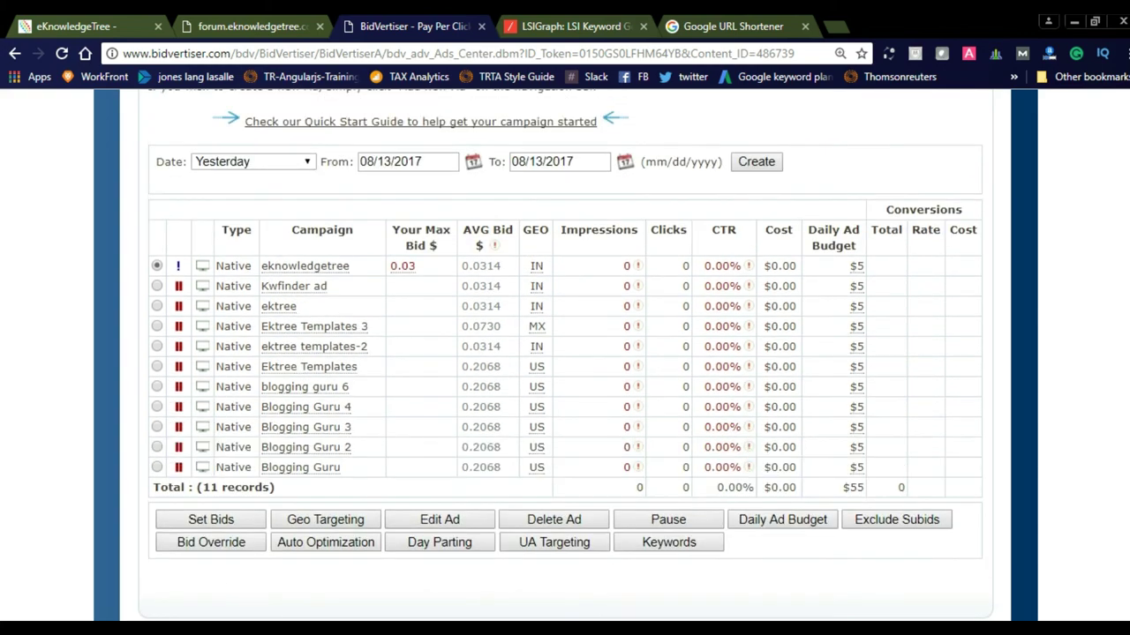
scroll(564, 353, up, 3)
scroll(564, 353, up, 2)
scroll(565, 353, up, 2)
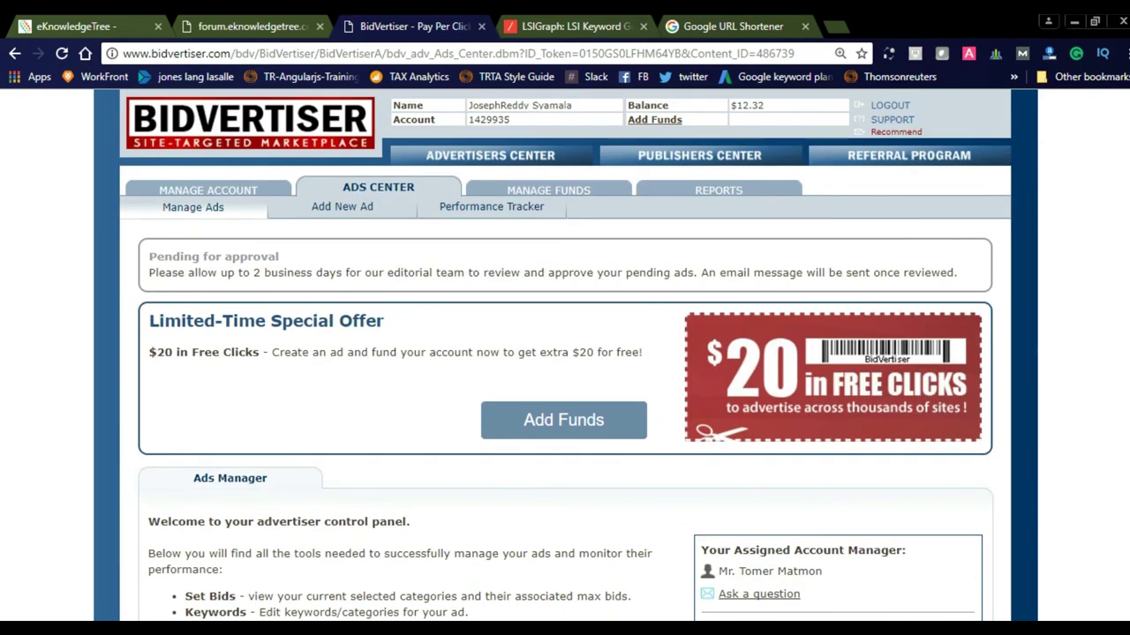